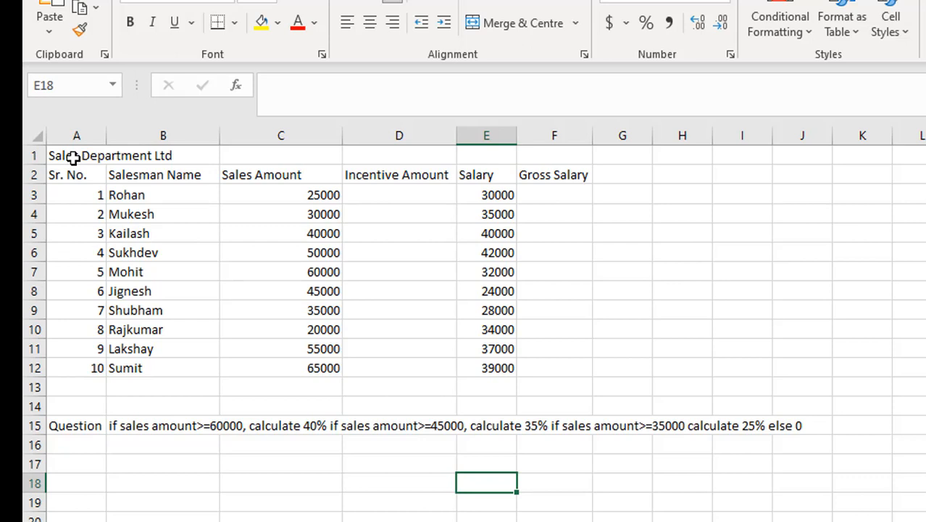
- Search the web for "bard google login" in Chrome and open the Google's AI -- Bard result
click(396, 193)
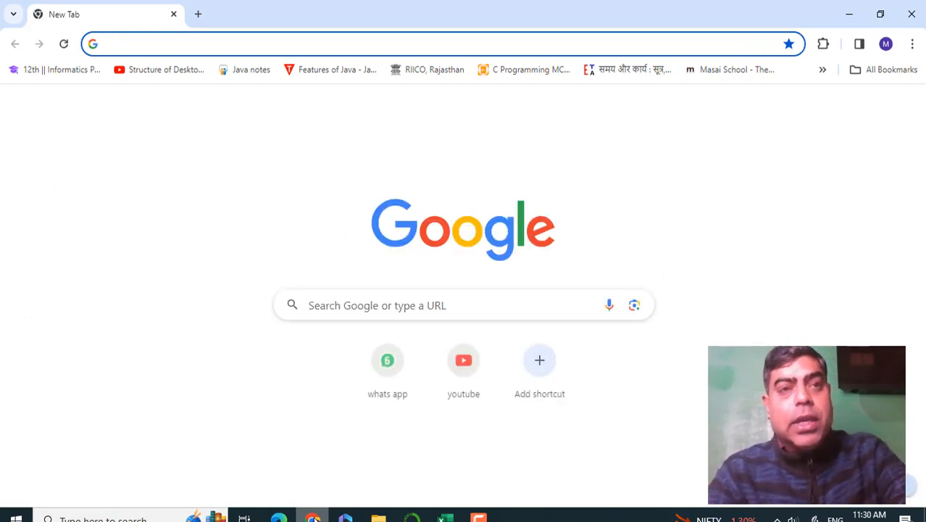
text(ba)
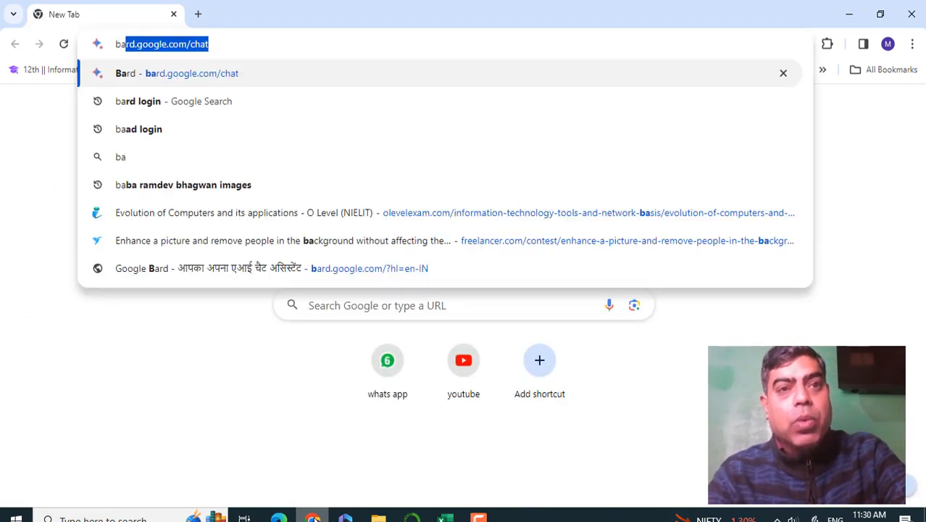
text(rd goo)
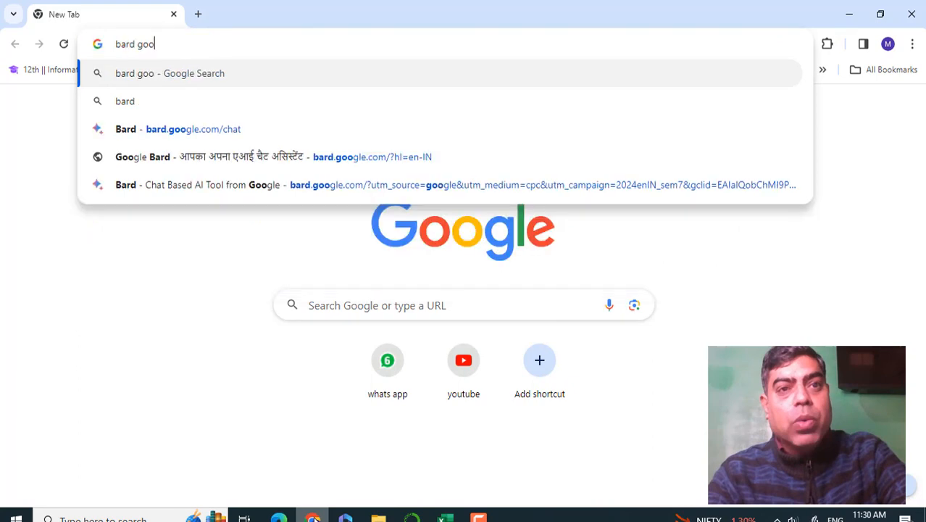
text(gle lo)
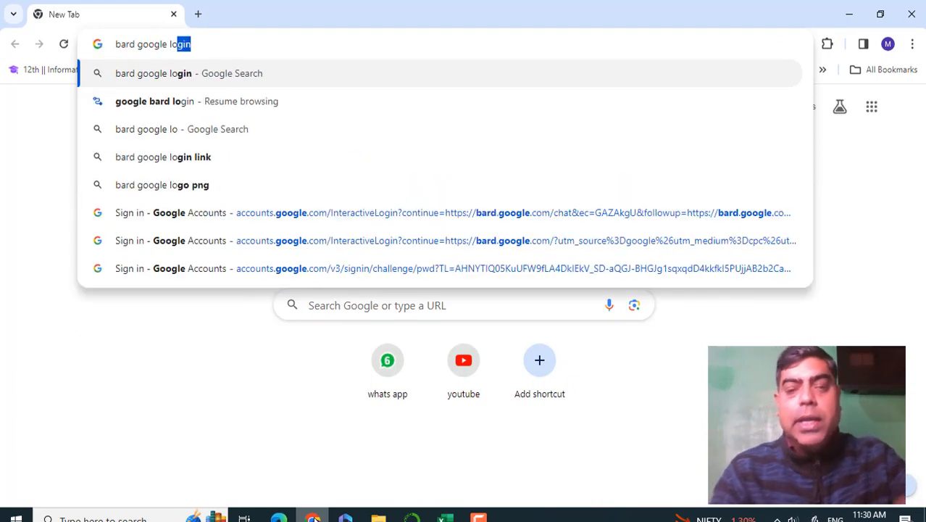
key(Return)
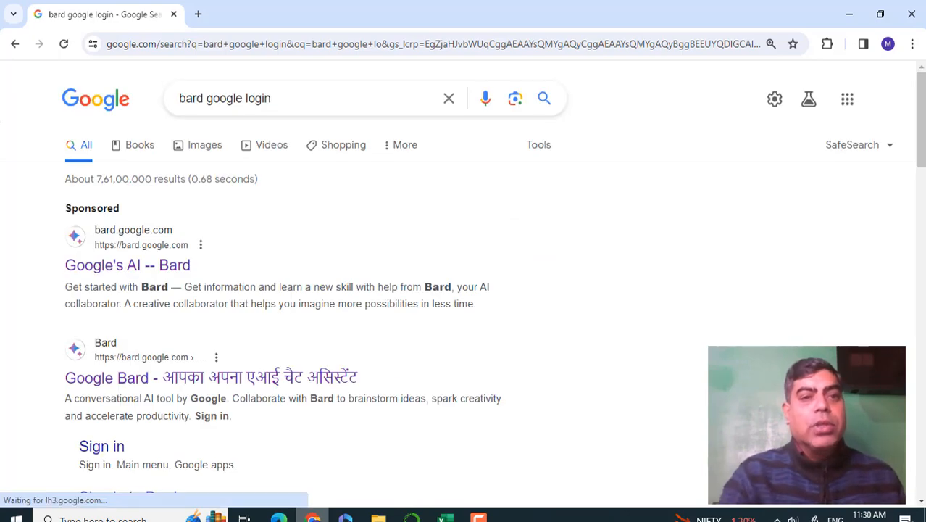
click(121, 268)
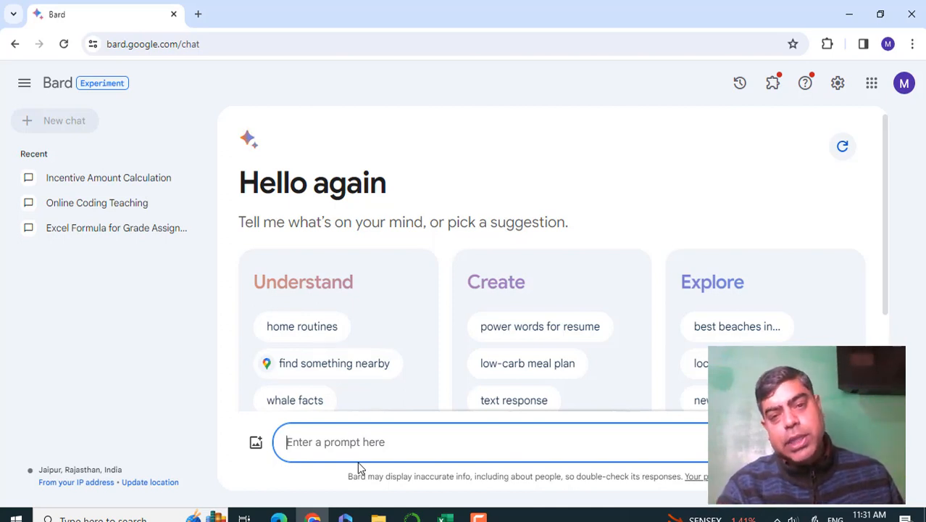
- Copy the full incentive question text from cell B15 of the Excel workbook into the Bard prompt
mouse_move(445, 518)
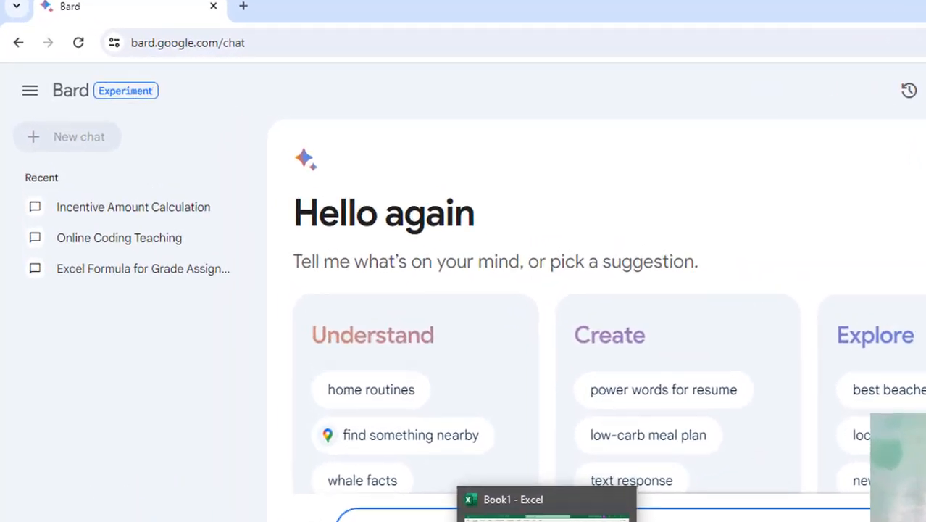
click(547, 510)
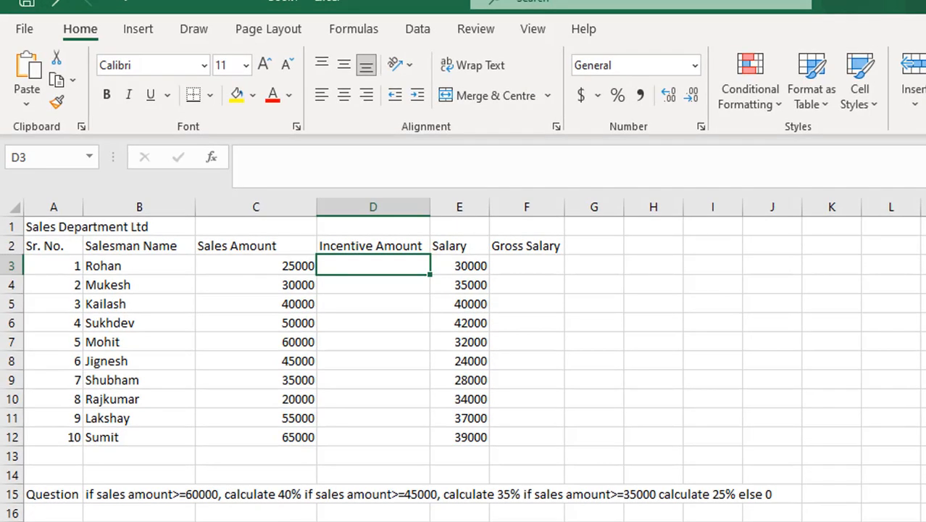
click(106, 494)
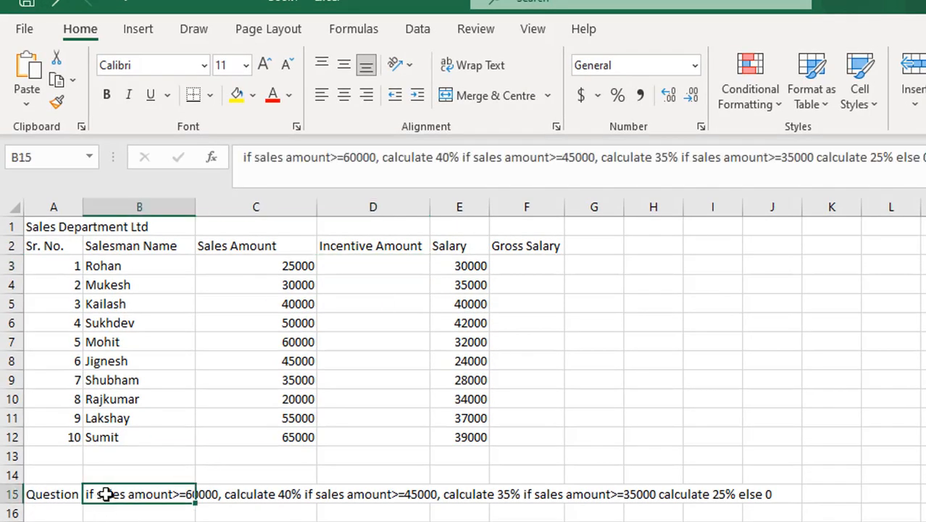
double_click(106, 494)
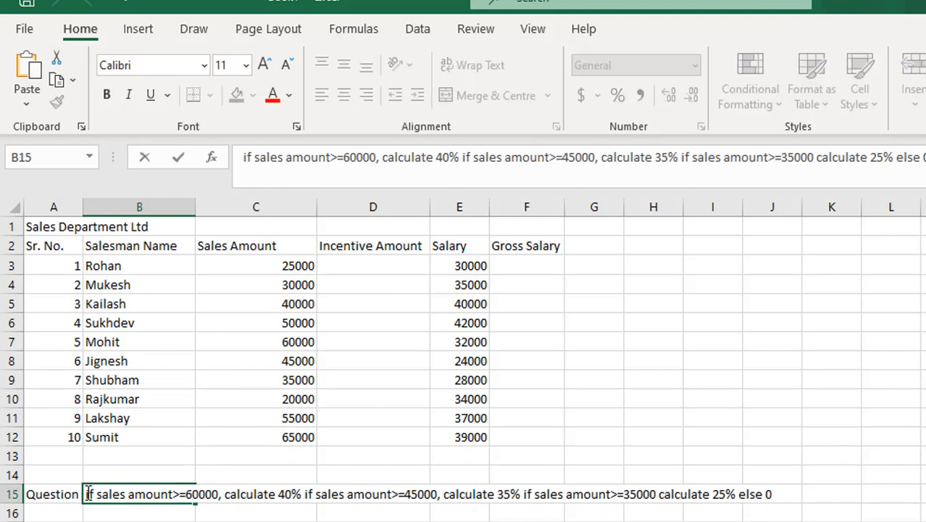
drag(86, 494, 229, 478)
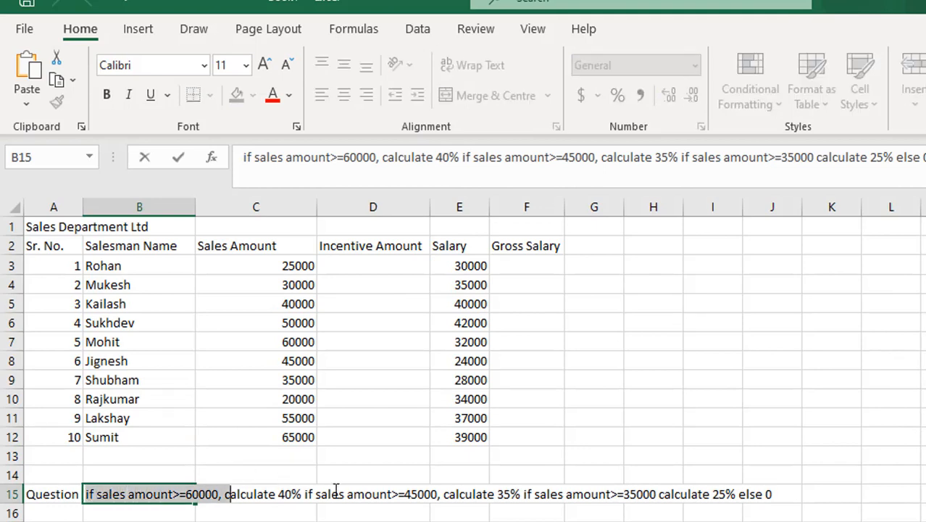
drag(336, 490, 788, 477)
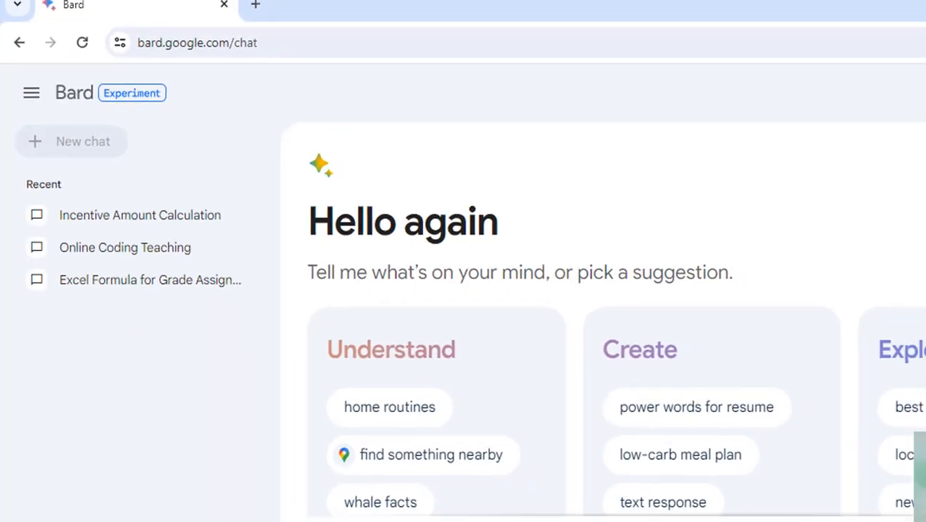
text(if sales amount>=60000, calculate 40% if sales amount>=45000, calculate 35% if sales amount>=35000 calculate 25% else 0)
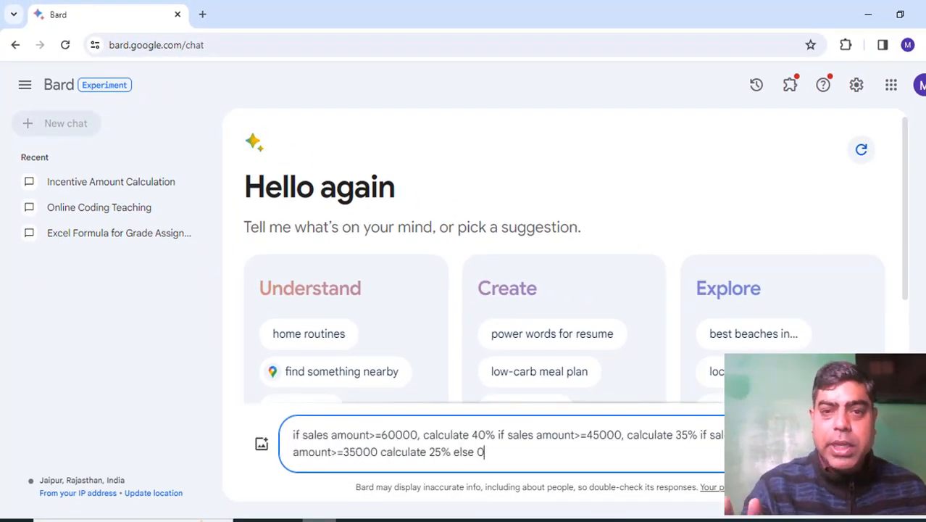
- Insert "excel formula" at the beginning of the prompt, before the pasted sales conditions
click(296, 435)
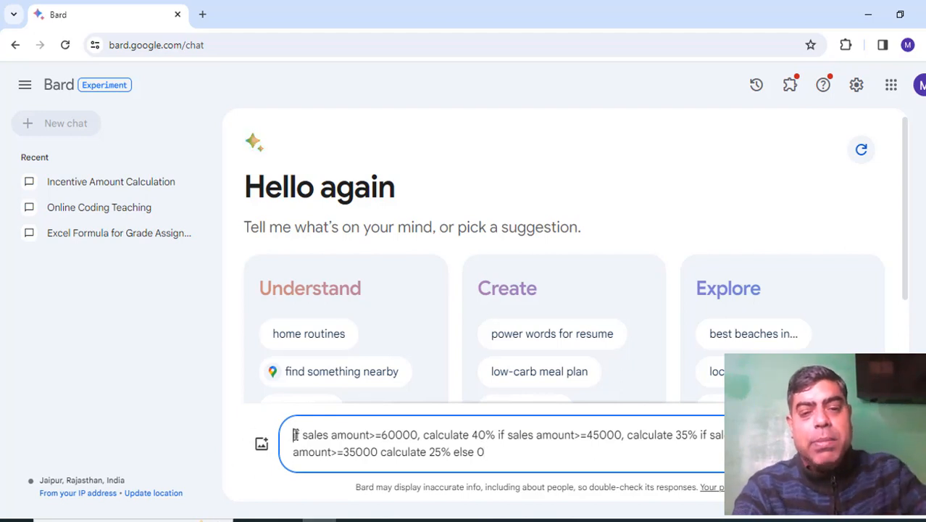
text(e)
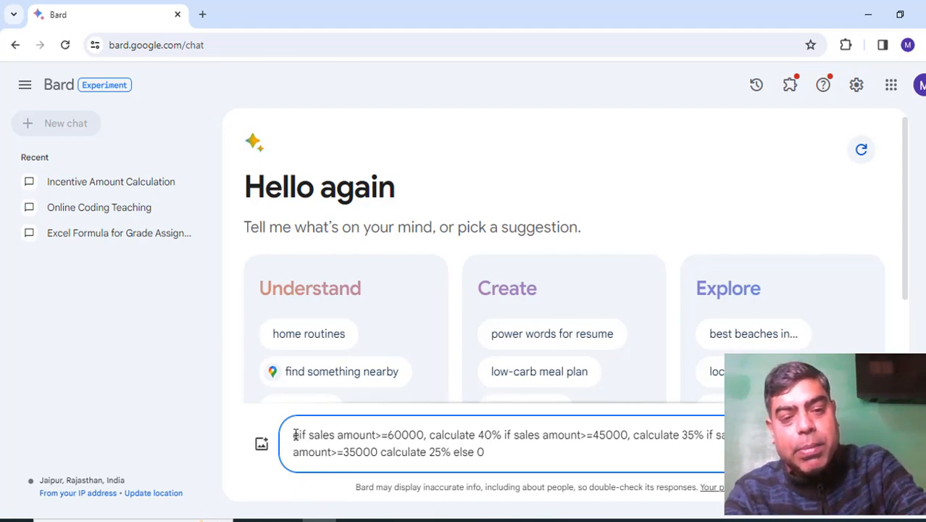
text(xcel )
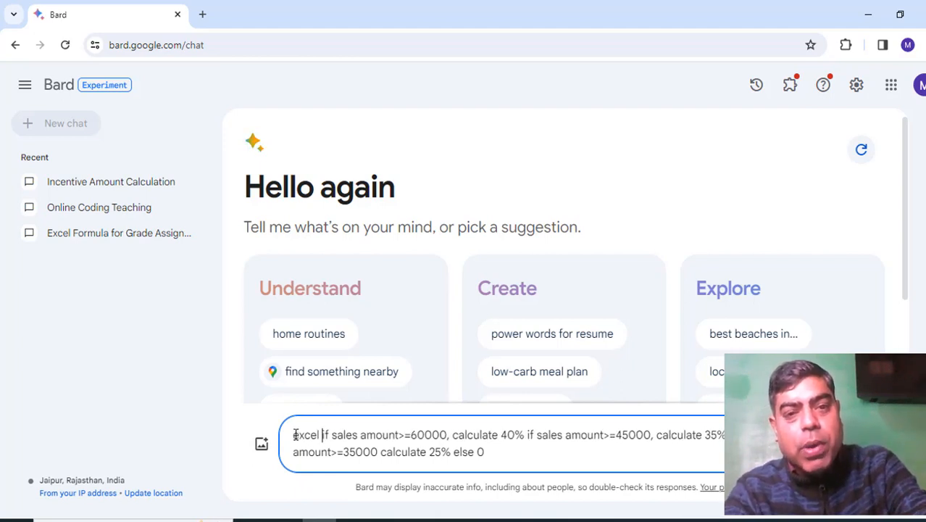
text(formula)
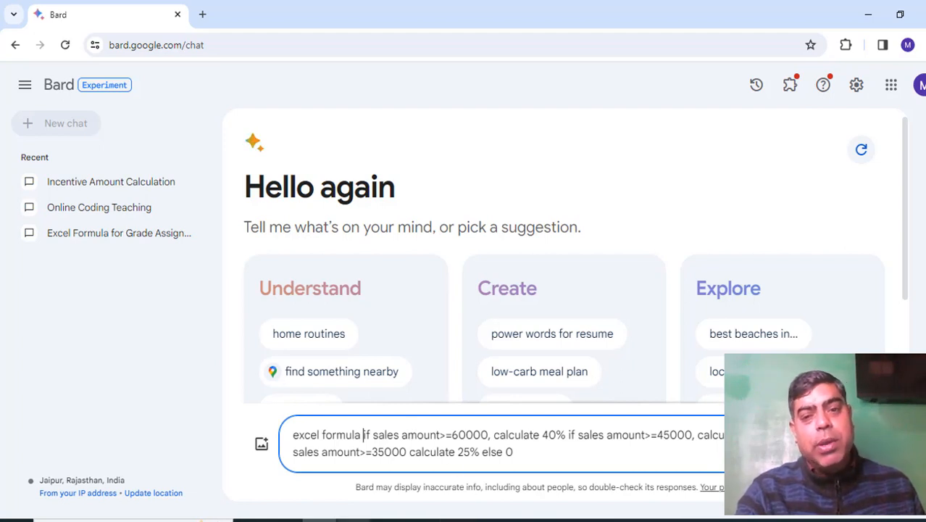
- Switch to the Excel workbook and identify the column and row of the first sales amount
mouse_move(459, 520)
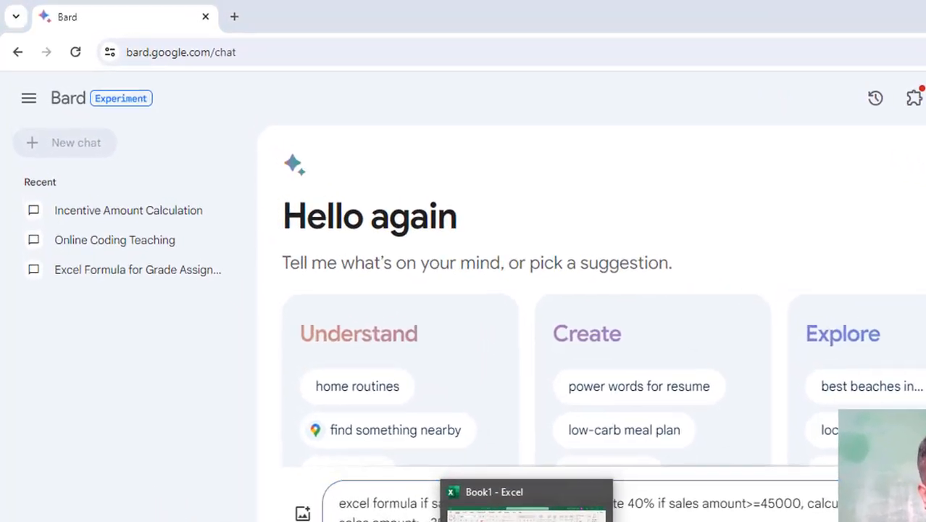
click(455, 475)
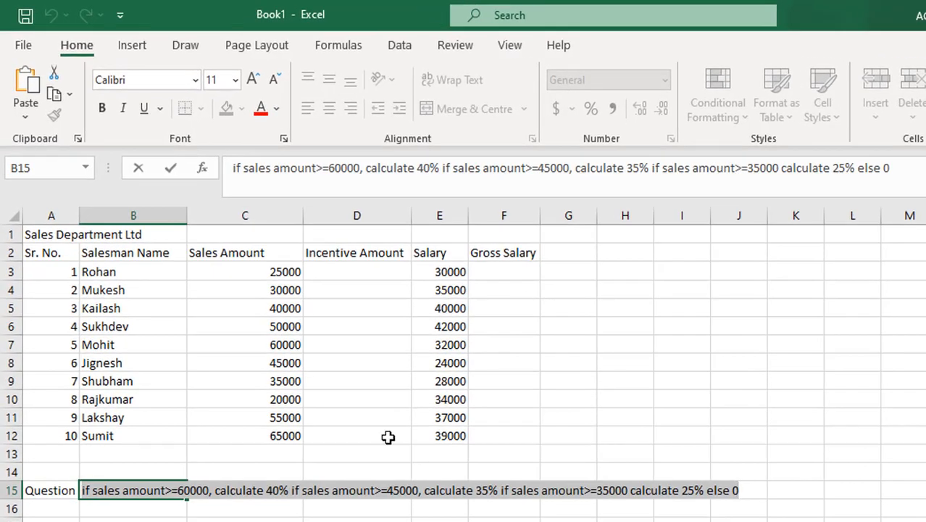
click(247, 219)
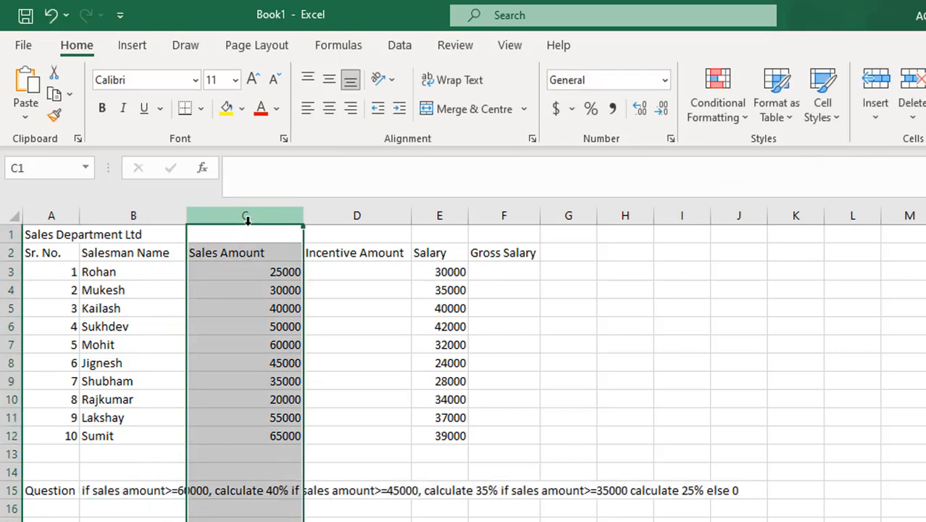
click(14, 272)
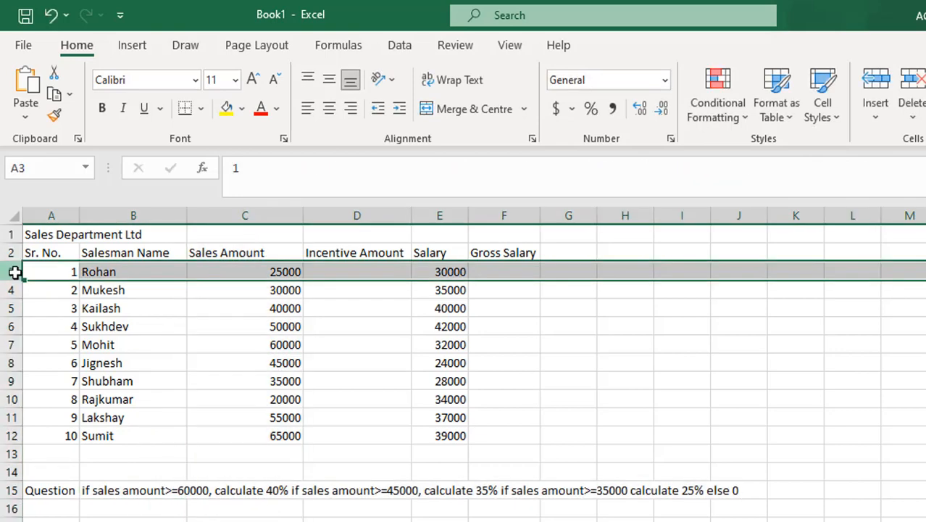
click(209, 266)
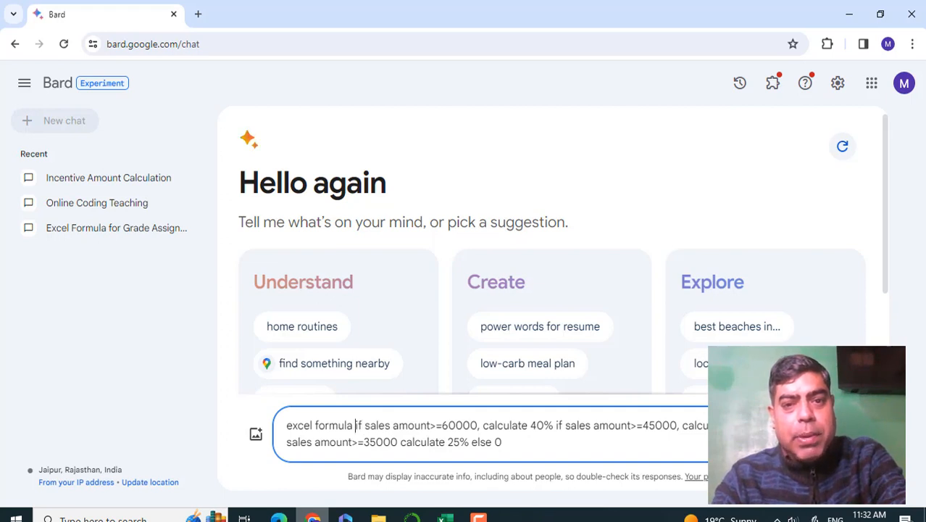
- Add "calculate incentaive amount cell d3" after "excel formula" in the Bard prompt and submit it
text(cal)
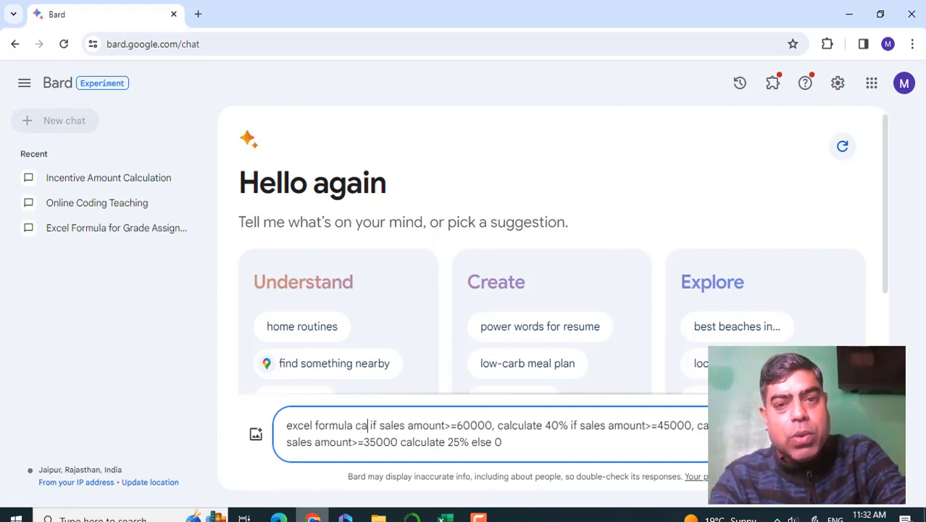
text(culate in)
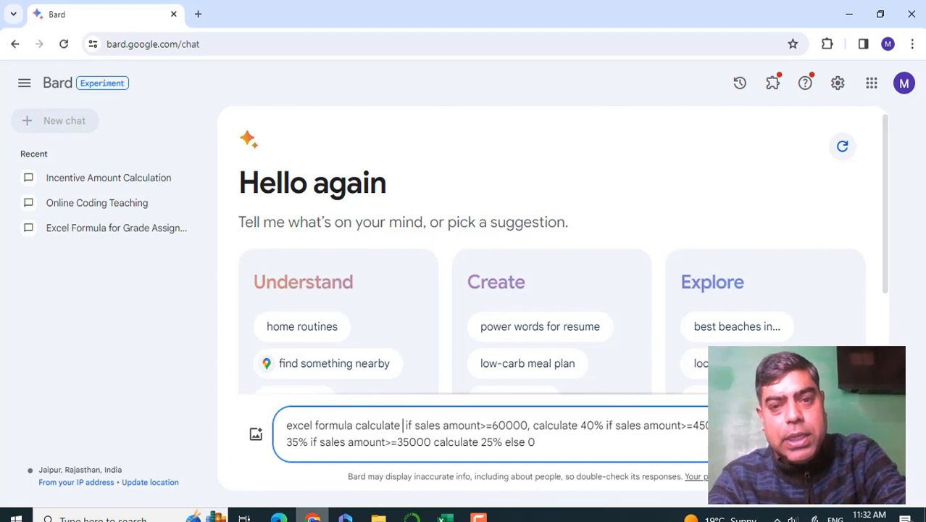
text(centa)
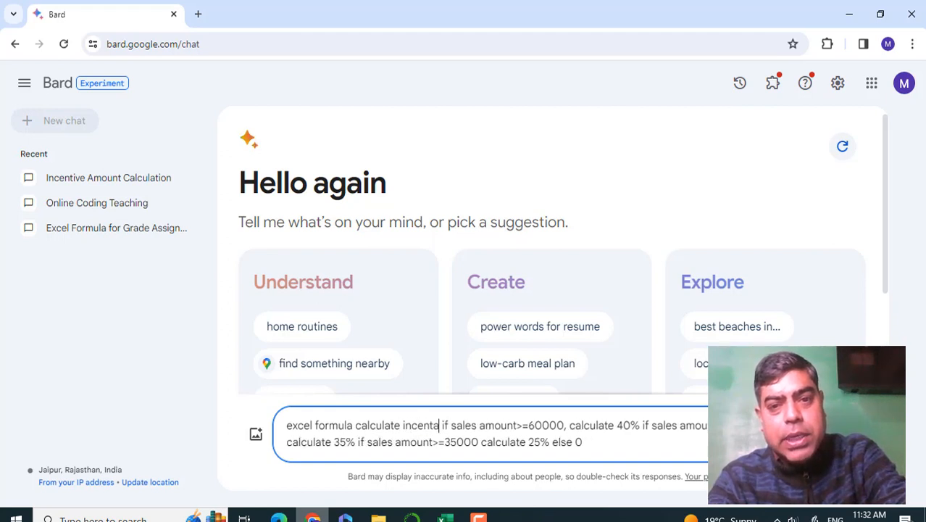
text(ive amou)
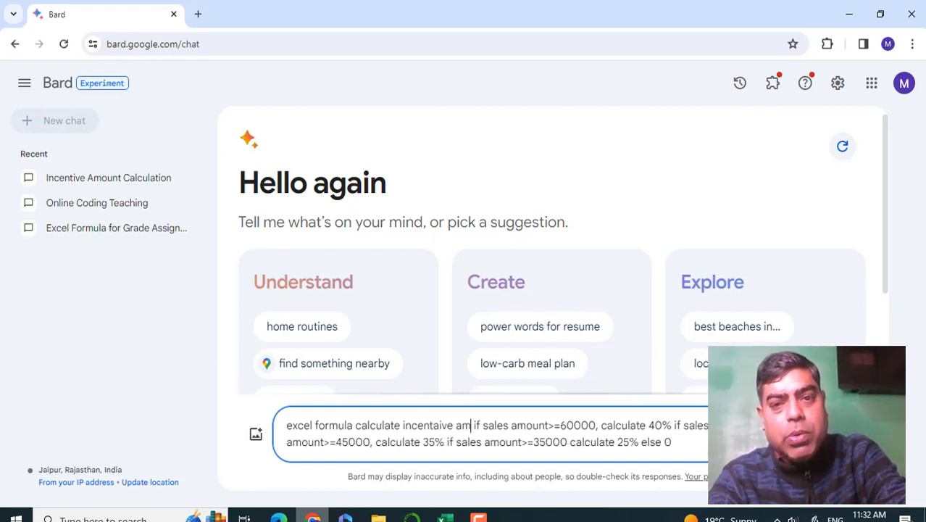
text(nt cell)
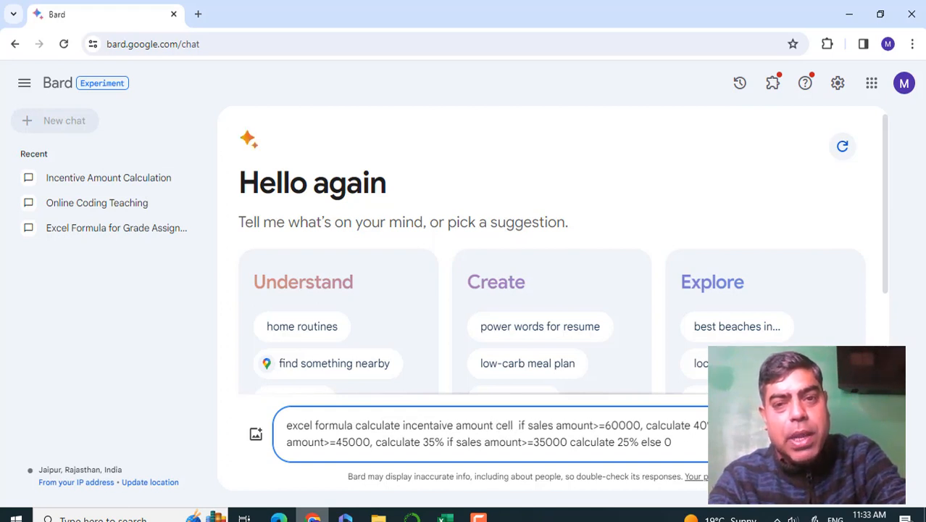
text( o)
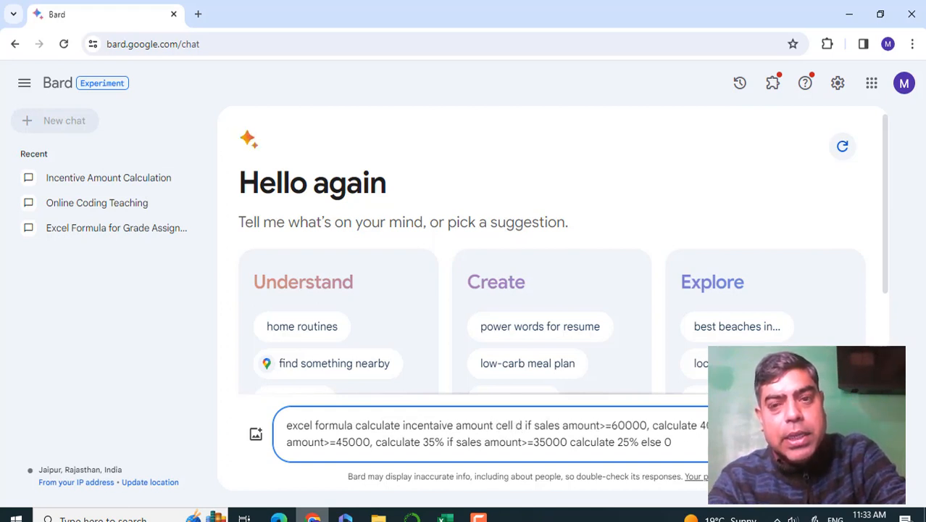
text(3)
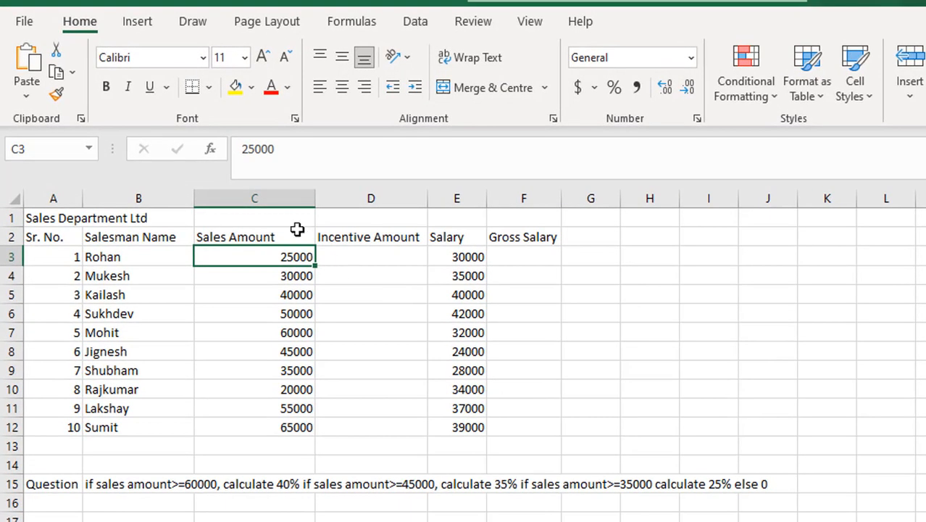
click(359, 258)
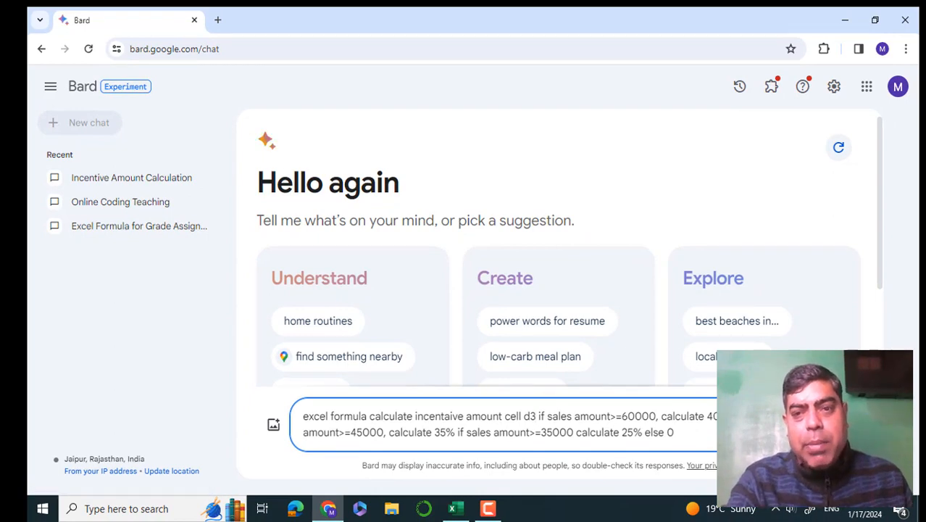
key(Return)
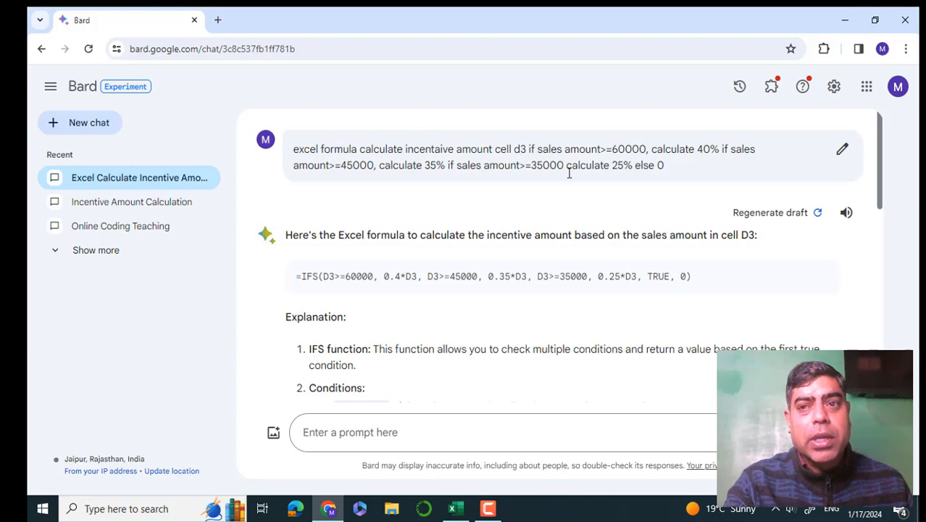
- Edit the submitted prompt to refer to cell c3 and request an updated formula
click(843, 151)
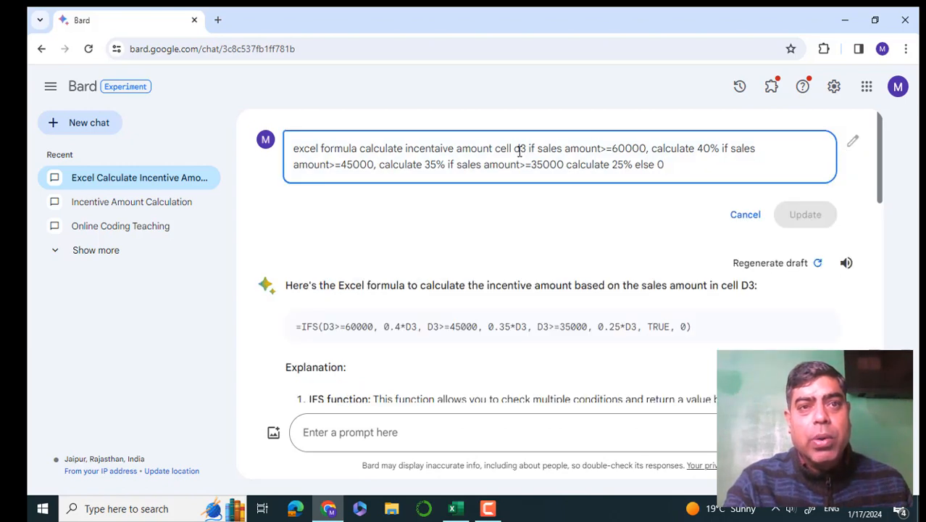
key(BackSpace)
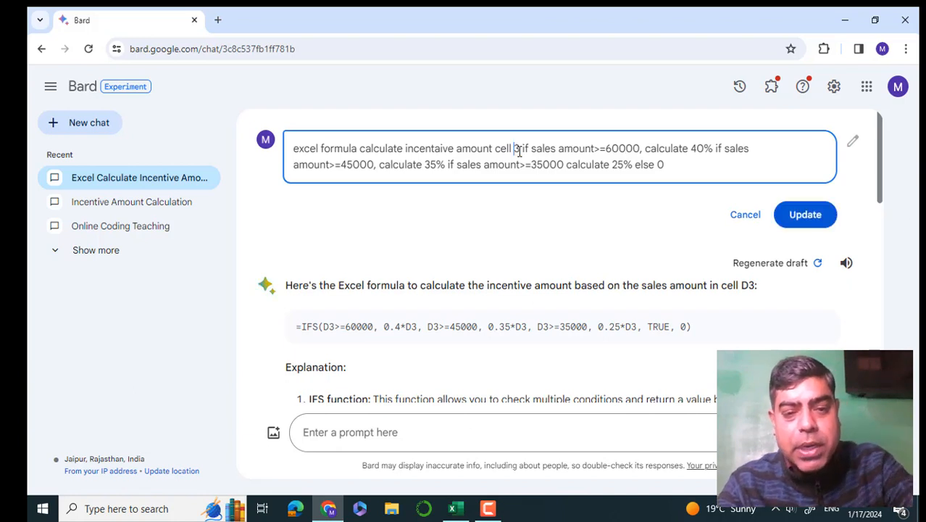
text(c)
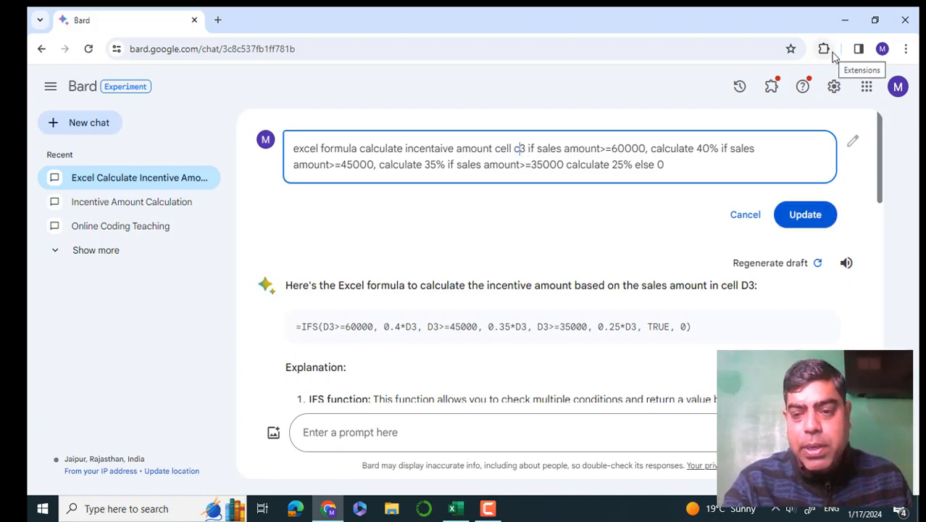
key(Return)
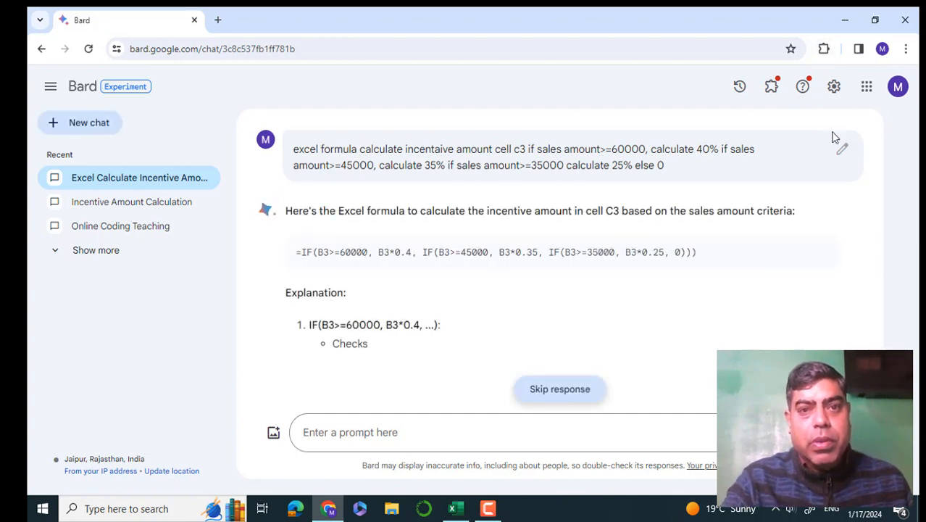
drag(598, 253, 463, 257)
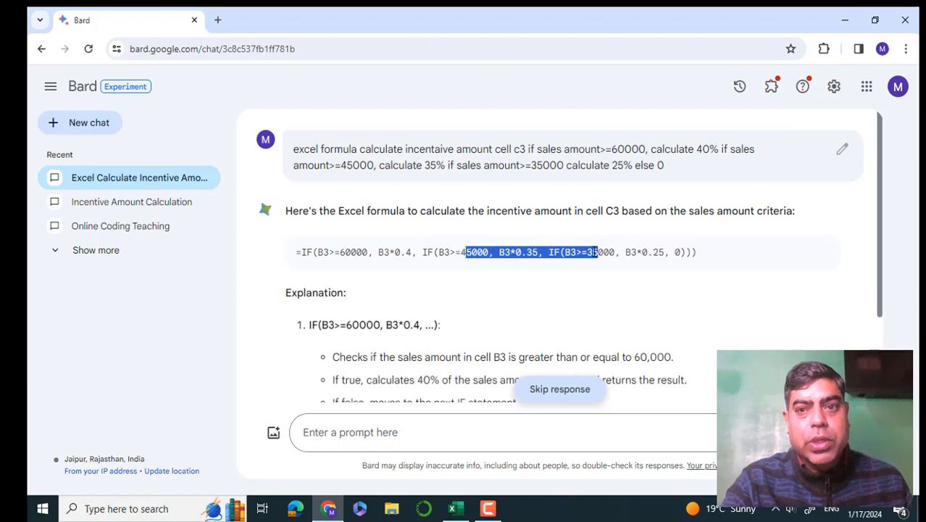
- Edit the submitted prompt to insert "cell c3" before the first "sales amount" condition
click(302, 281)
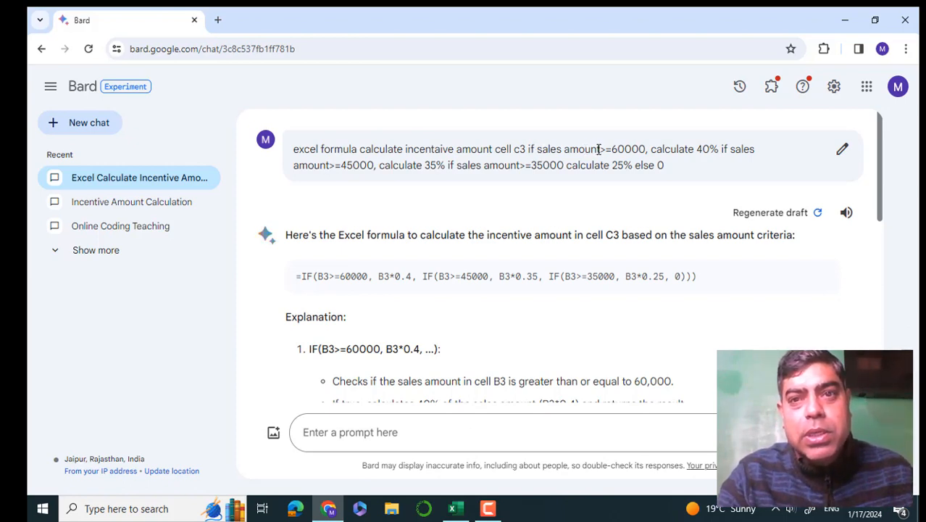
double_click(548, 149)
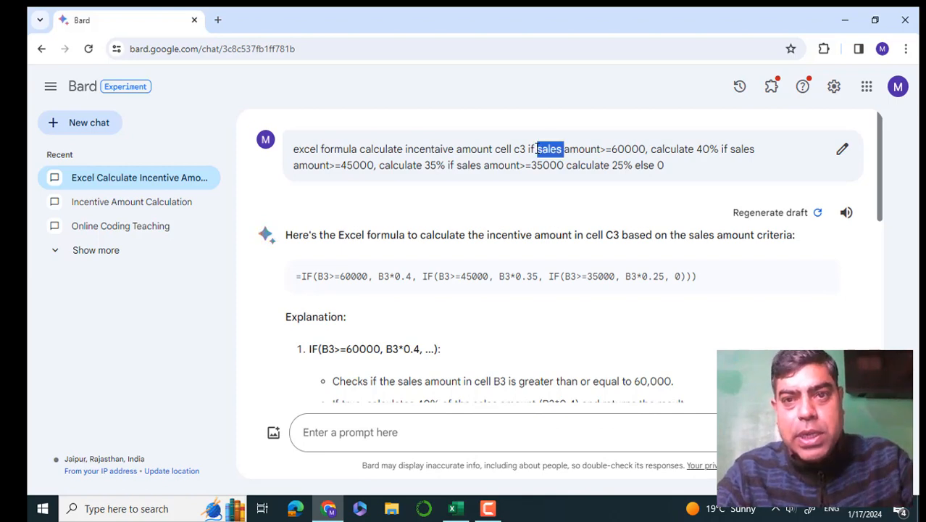
click(537, 149)
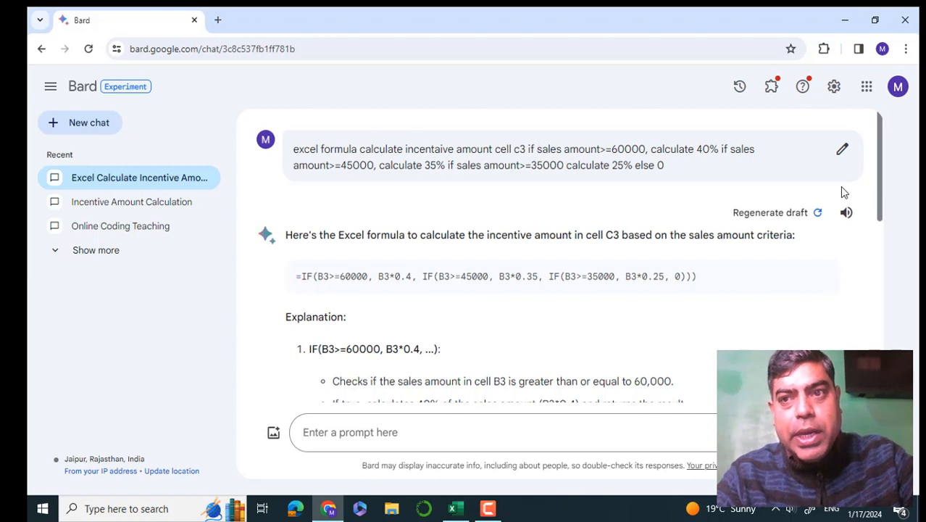
click(842, 150)
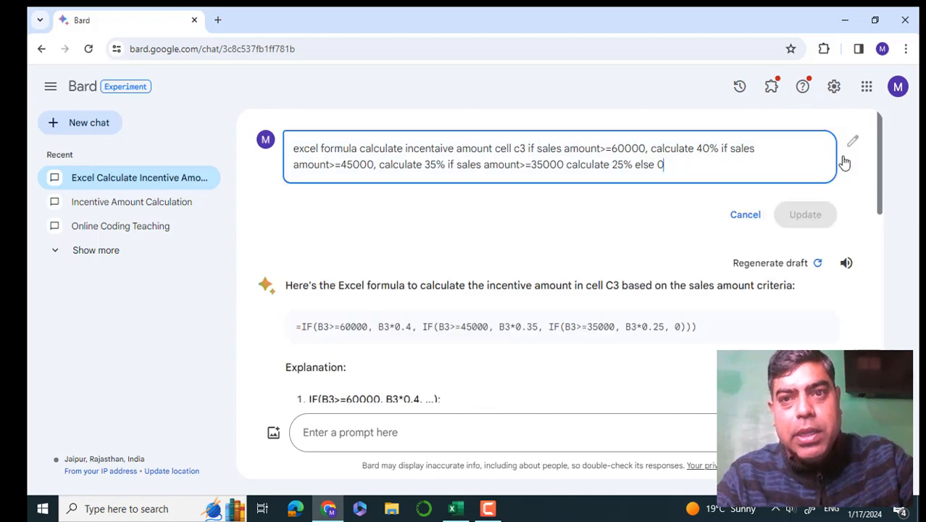
click(537, 148)
text(cell )
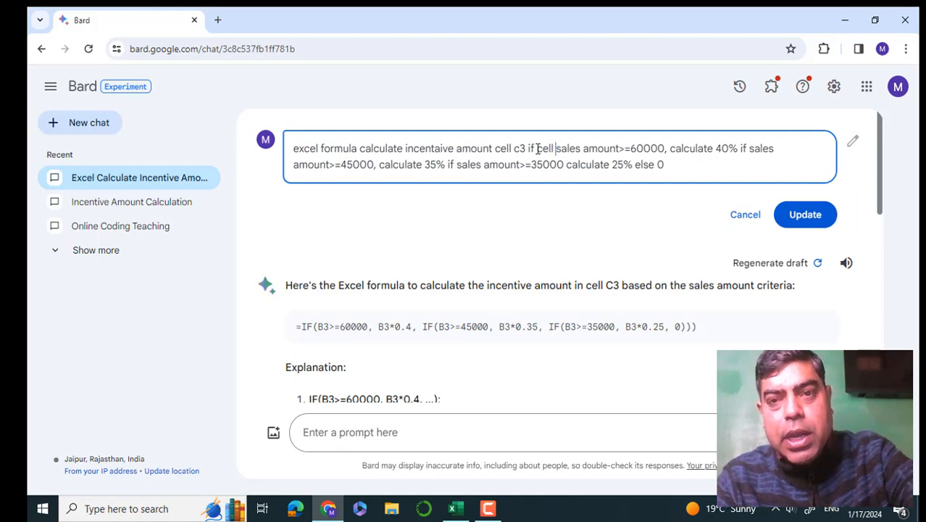
text(c3)
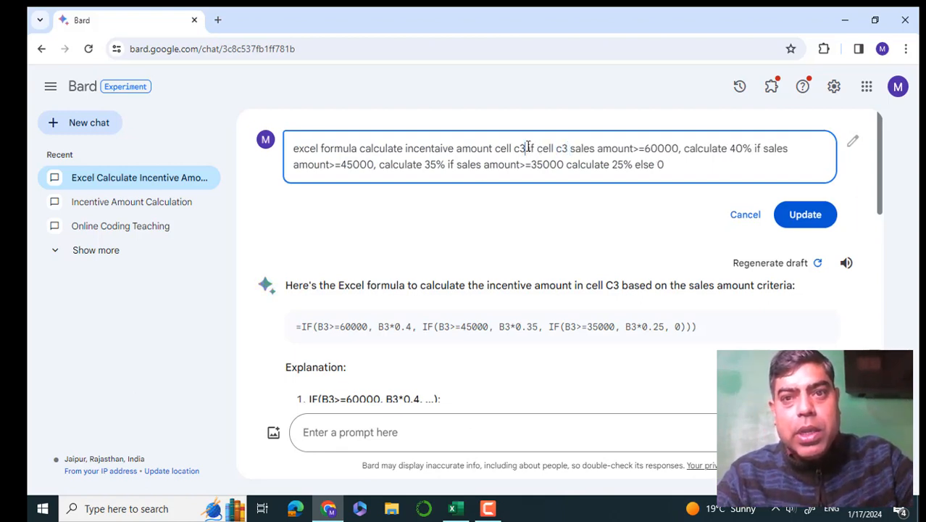
- Change the incentive amount cell in the prompt to d3 and request an updated formula
key(BackSpace)
key(BackSpace)
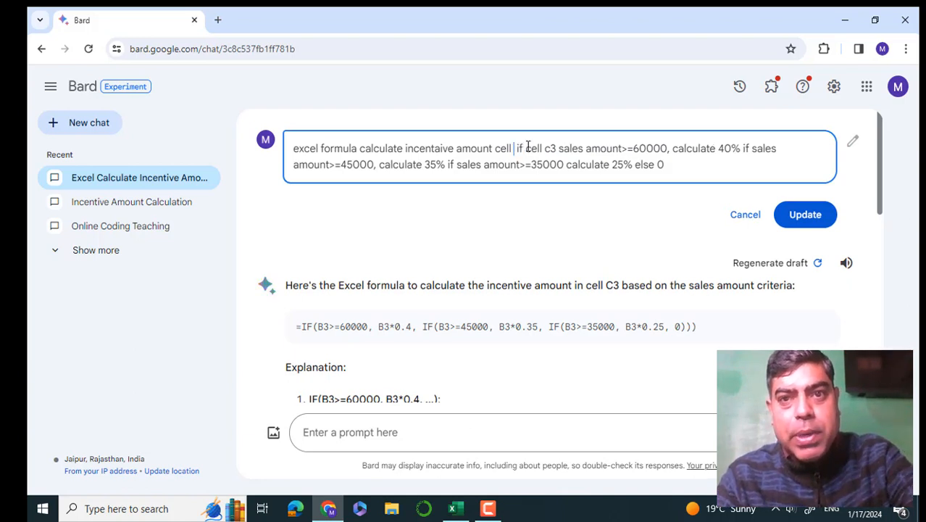
text(d)
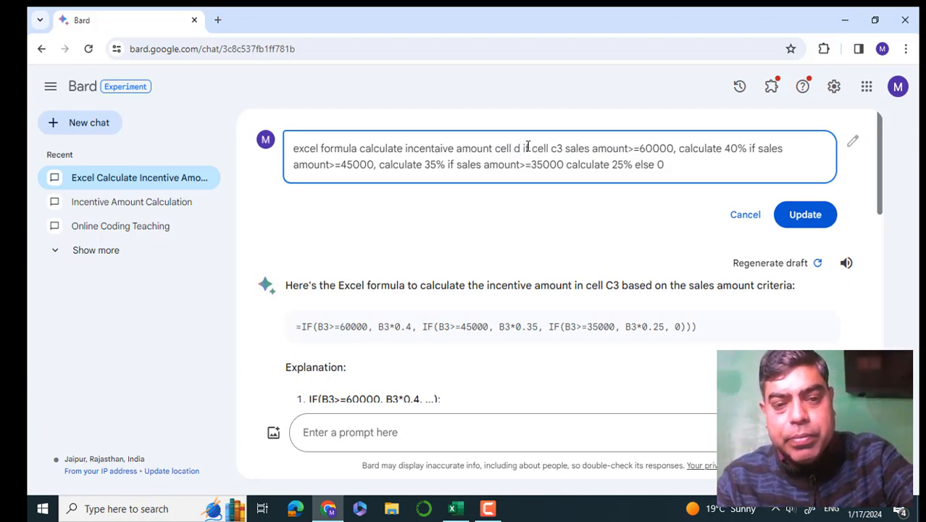
text(3)
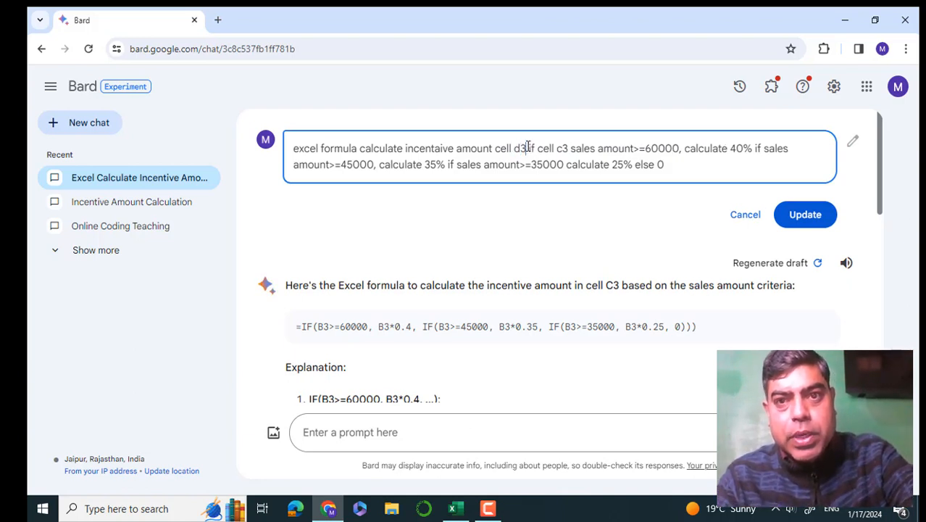
click(800, 216)
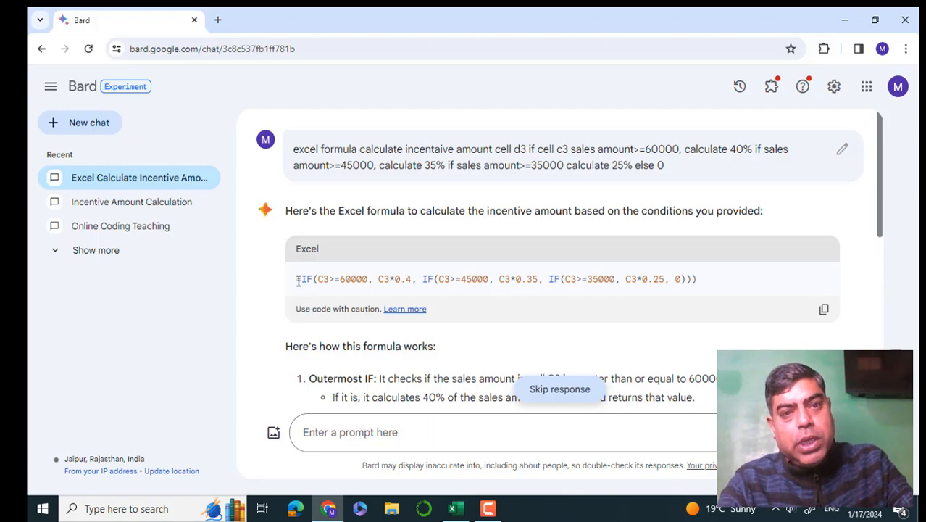
- Copy the generated IF formula and paste it into cell D3 of the Excel workbook
drag(298, 280, 715, 310)
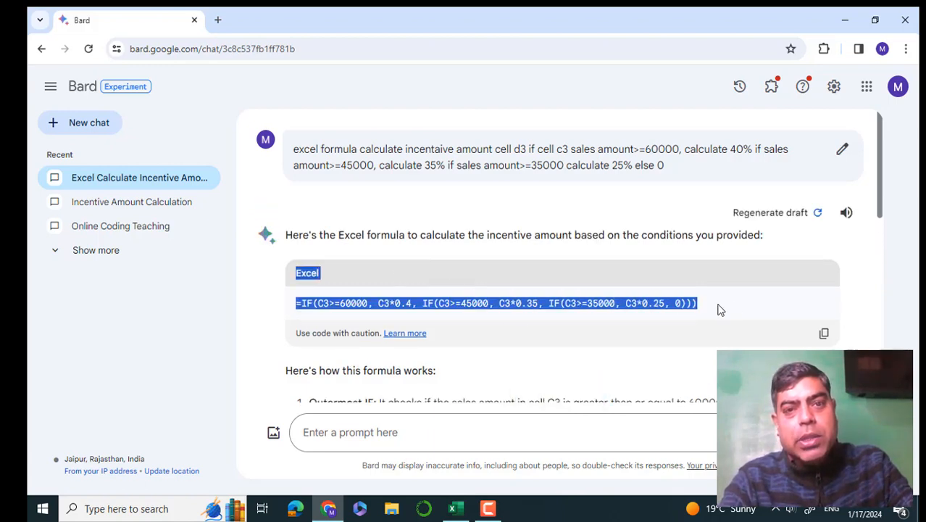
click(738, 308)
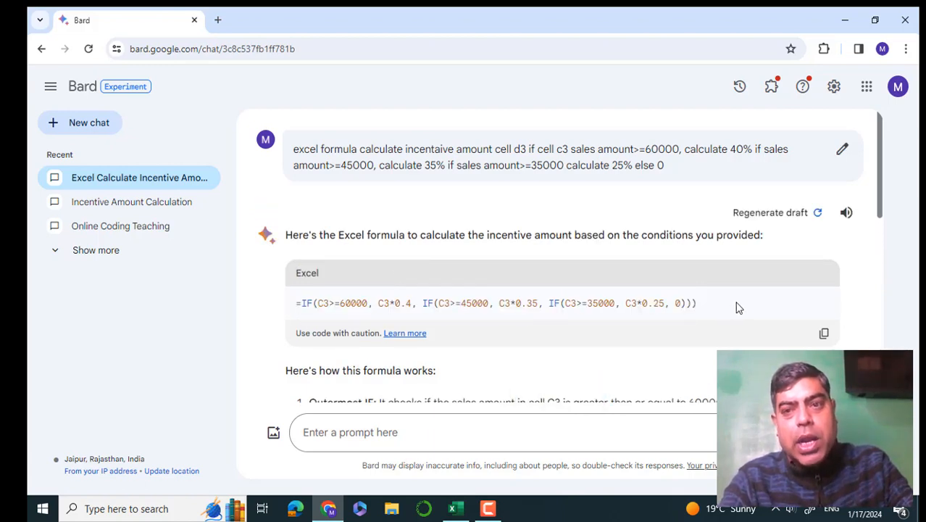
click(825, 336)
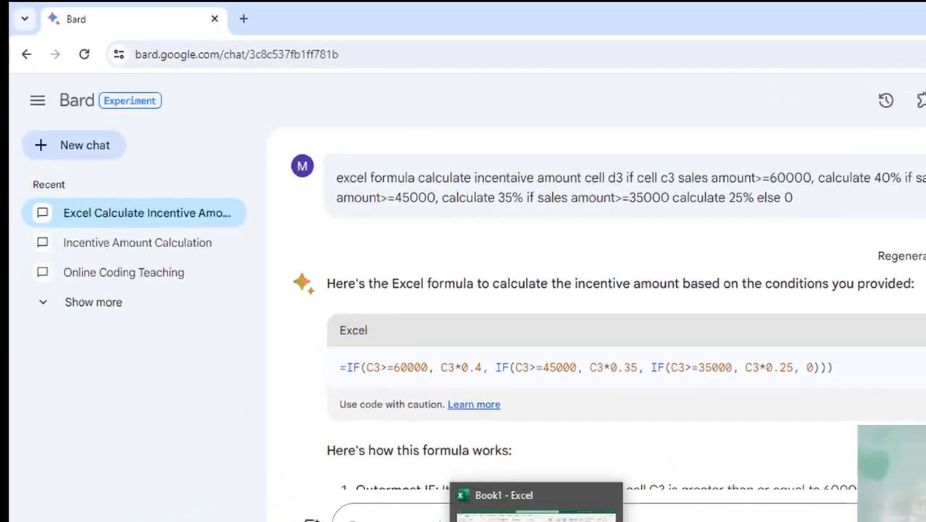
click(455, 508)
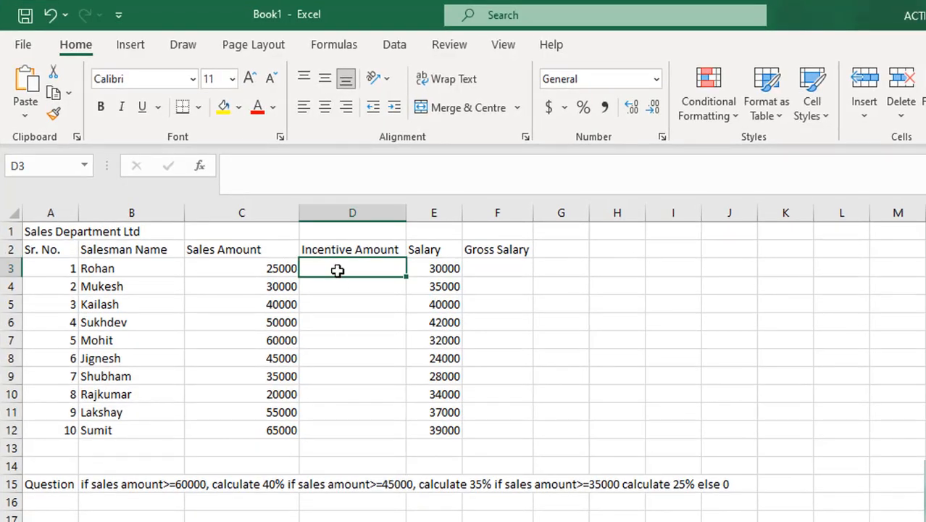
key(ctrl+v)
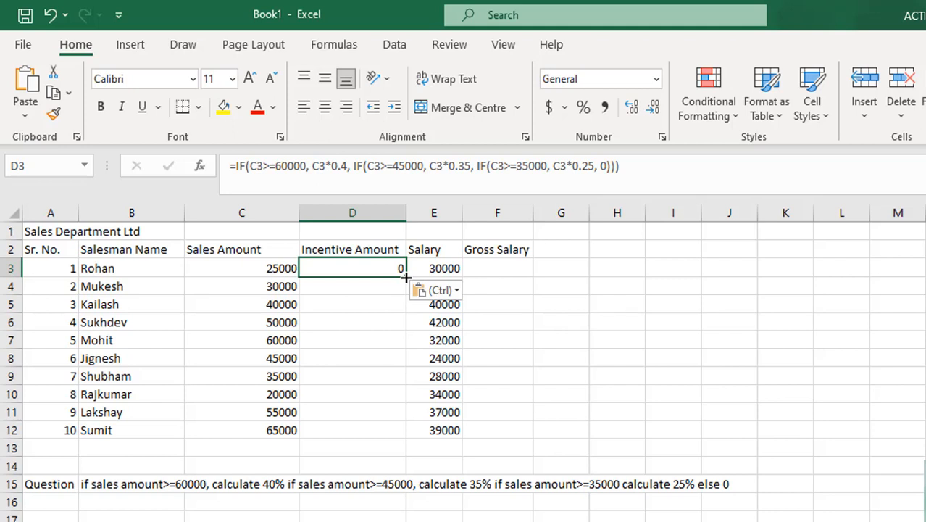
- Fill the incentive formula down from D3 to D12, check it in D5, and select Gross Salary cell F3
drag(406, 278, 390, 435)
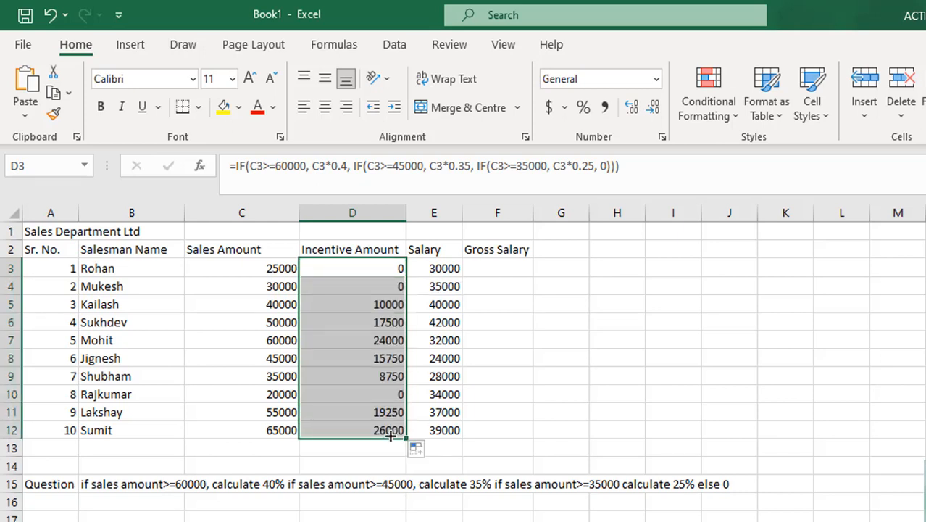
click(372, 310)
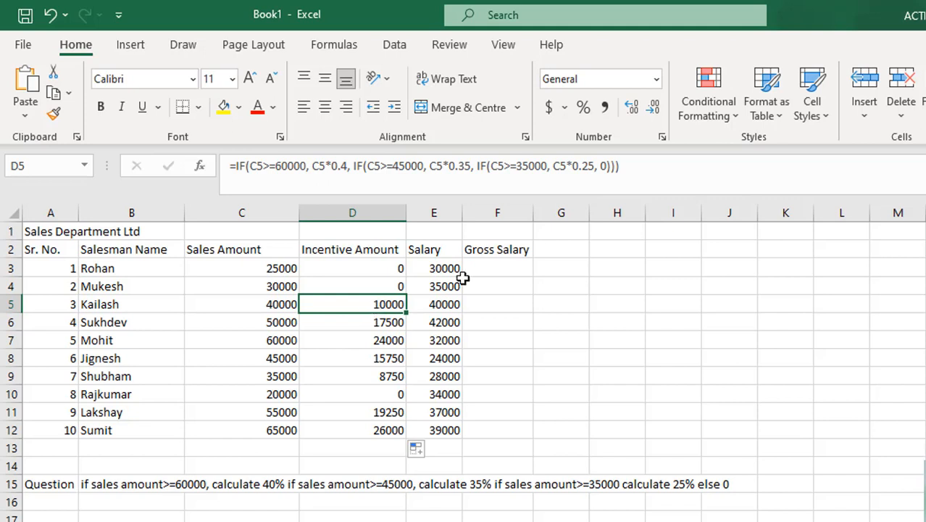
click(491, 269)
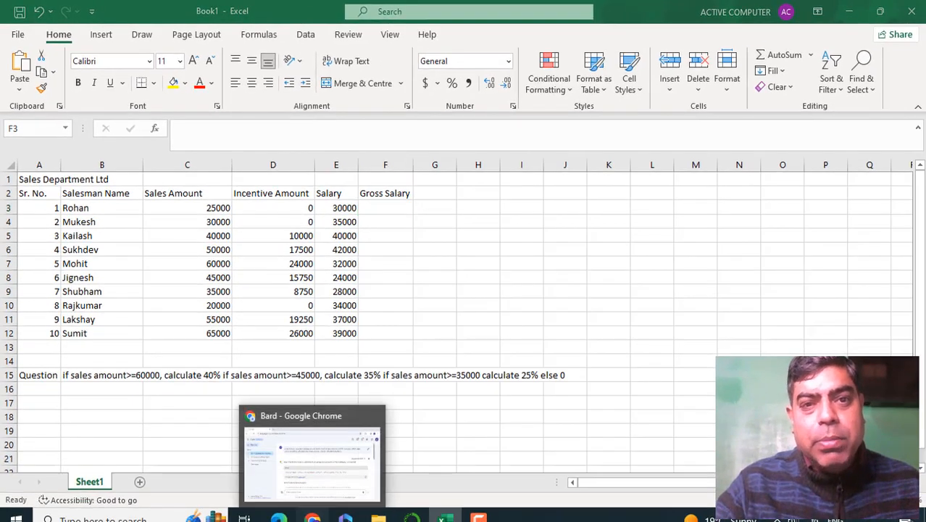
- Switch to Bard and begin a new prompt with "excel gross salary caculate cell"
click(311, 516)
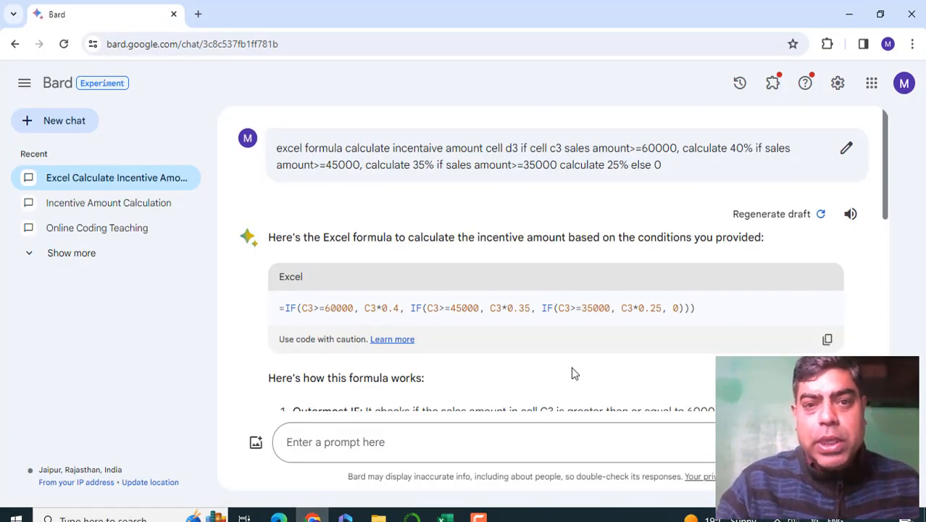
click(320, 443)
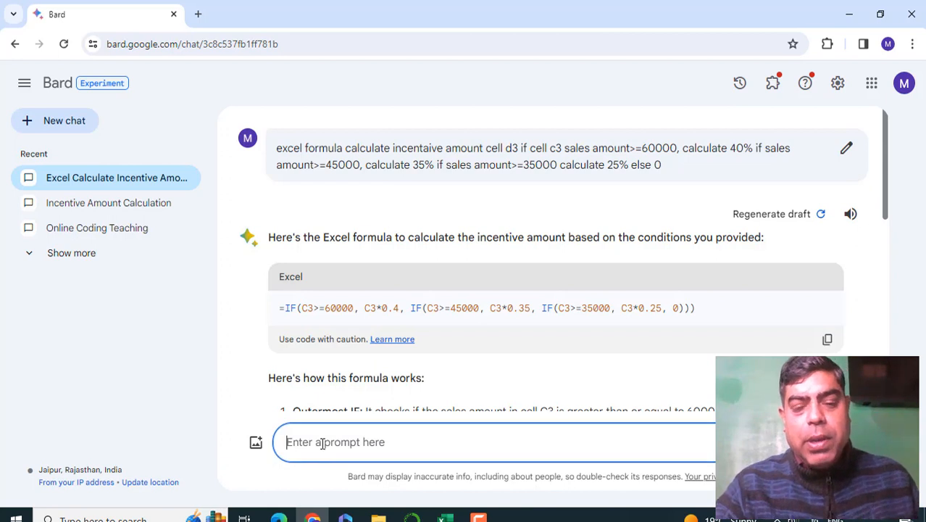
text(go)
key(BackSpace)
key(BackSpace)
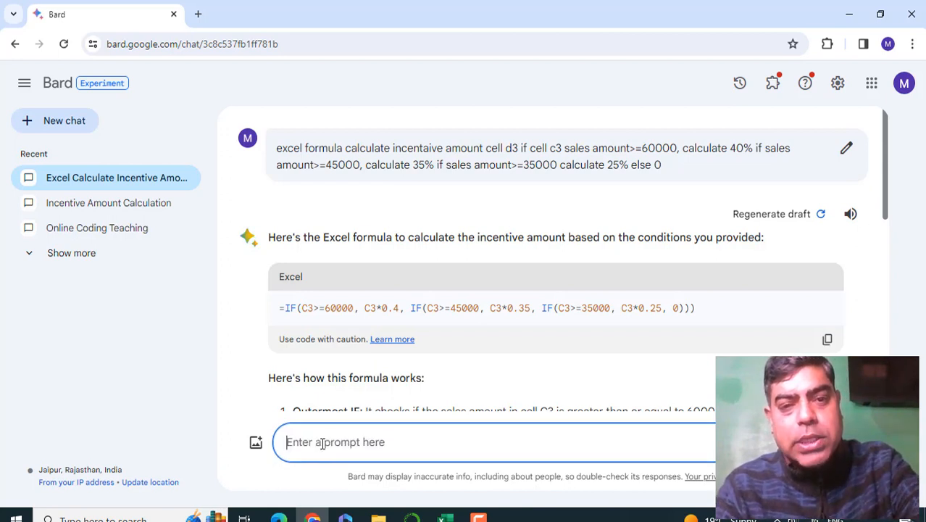
text(excel)
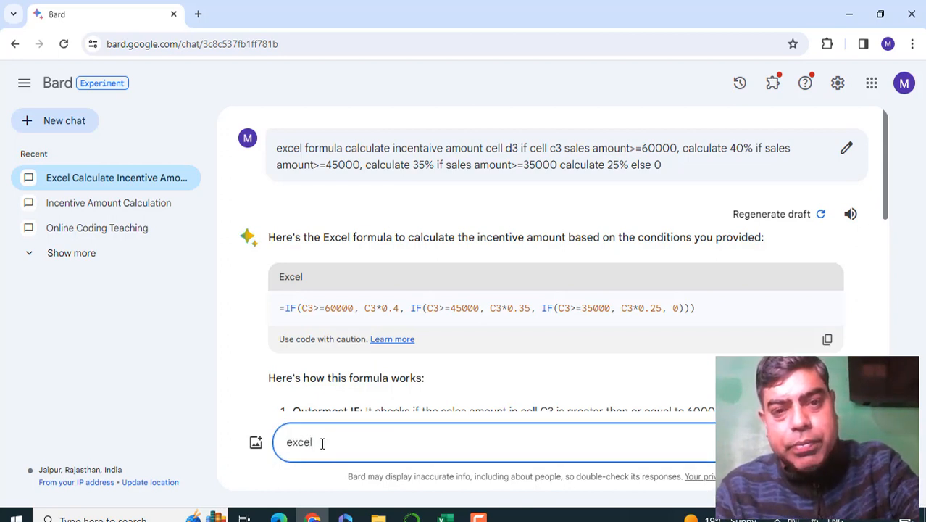
text( gro)
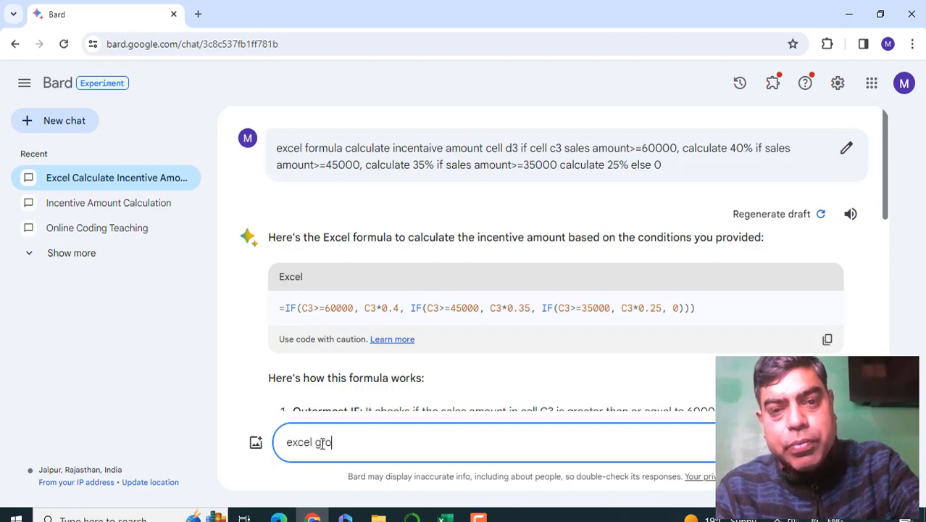
text(ss)
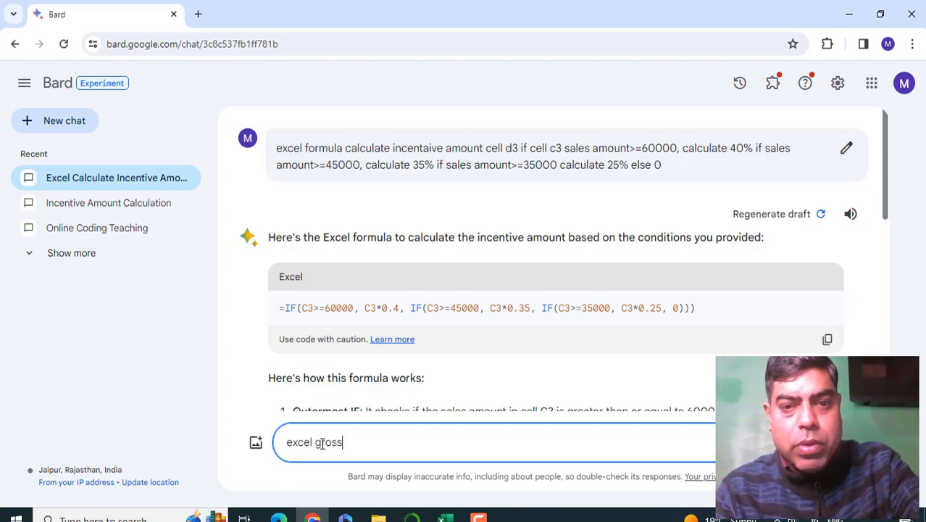
text( salar)
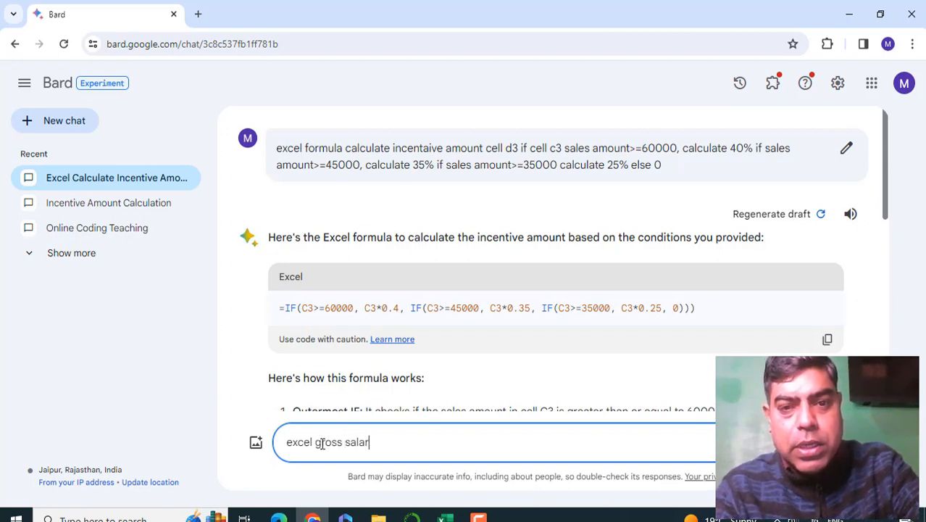
text(y c)
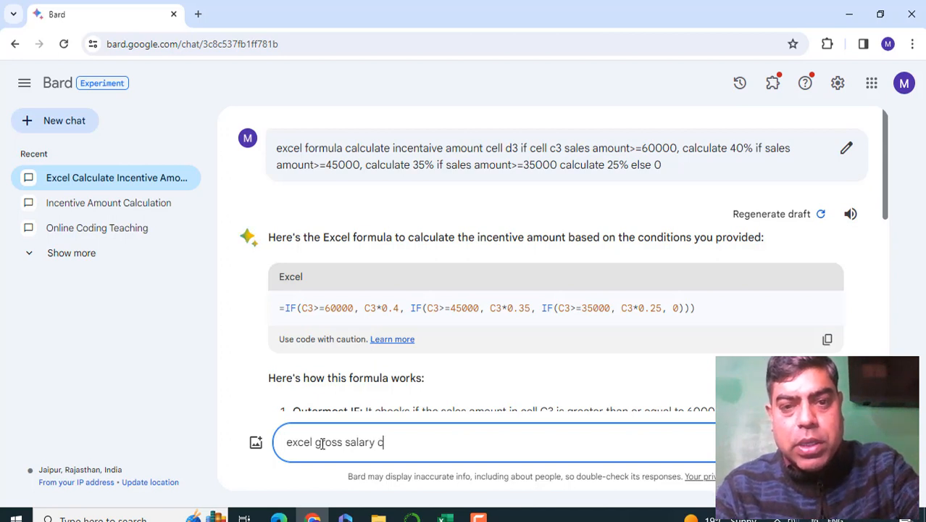
text(a)
text(culate )
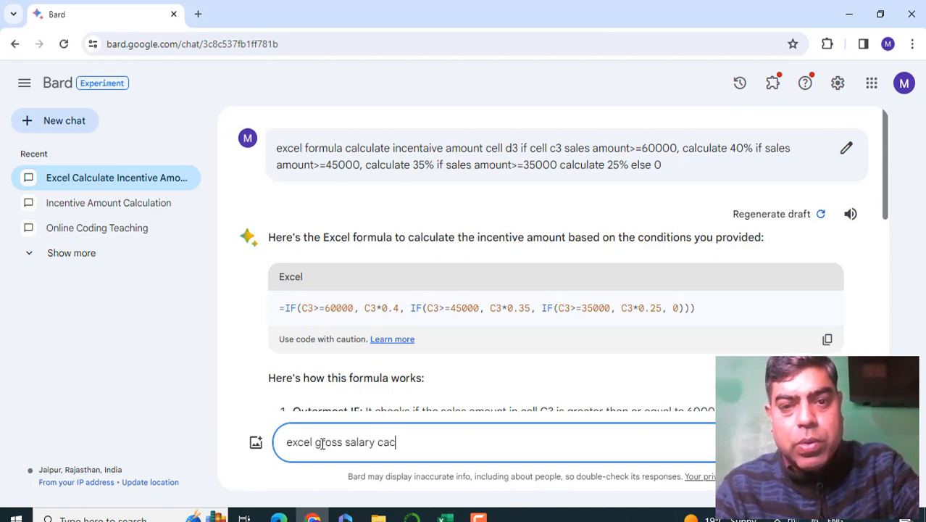
text(cell)
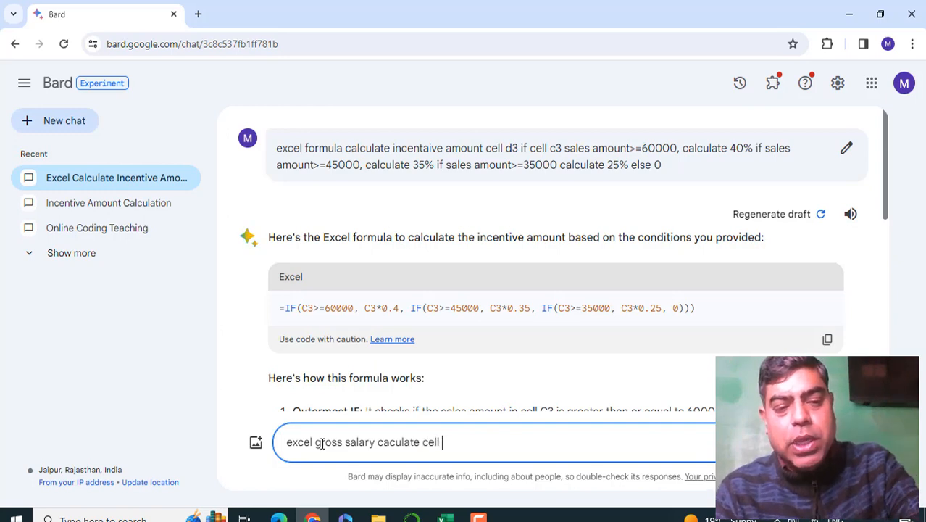
- Check the incentive and salary cell references in the Excel workbook, and add "d3 and e3" to the end of the Bard prompt
key(alt+Tab)
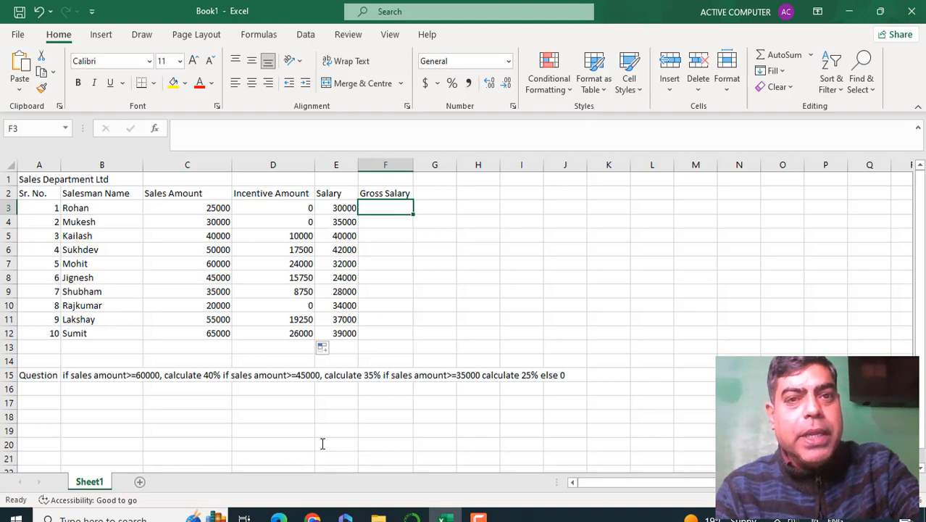
key(alt)
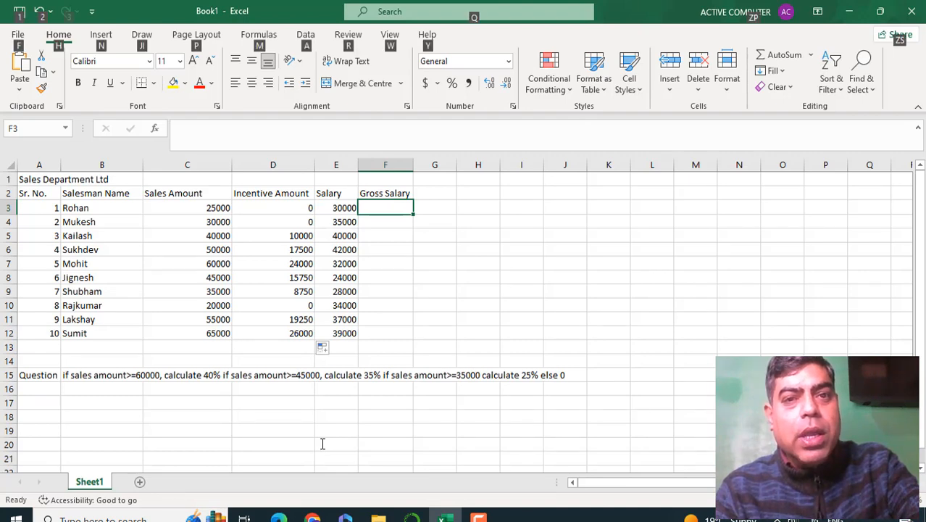
key(alt+Tab)
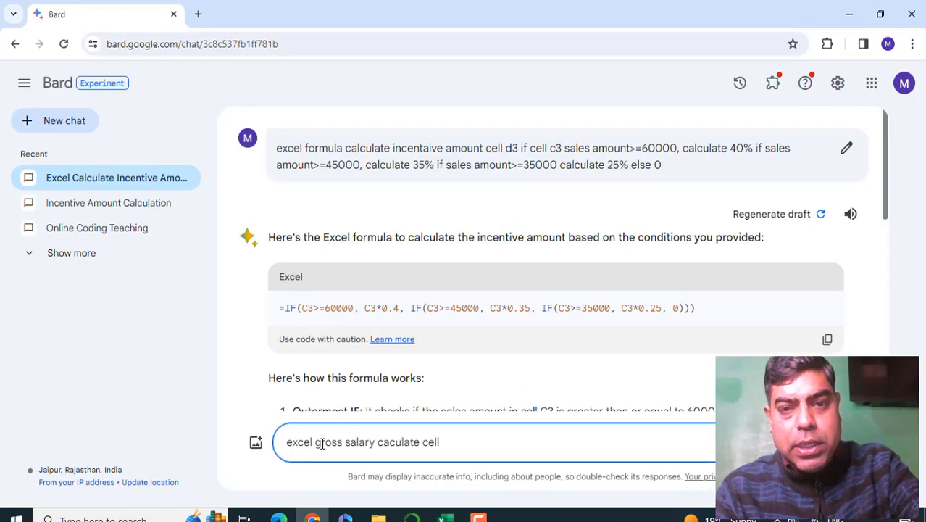
text(d3)
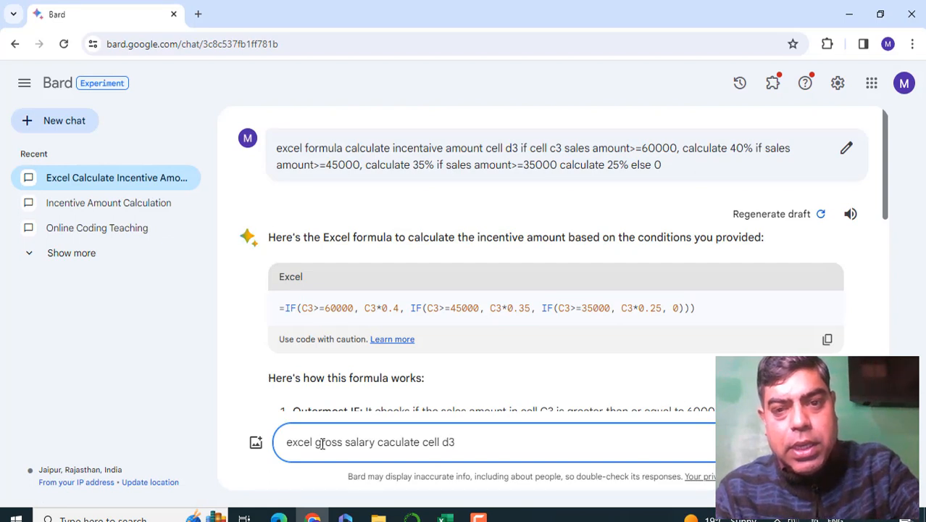
text( and e)
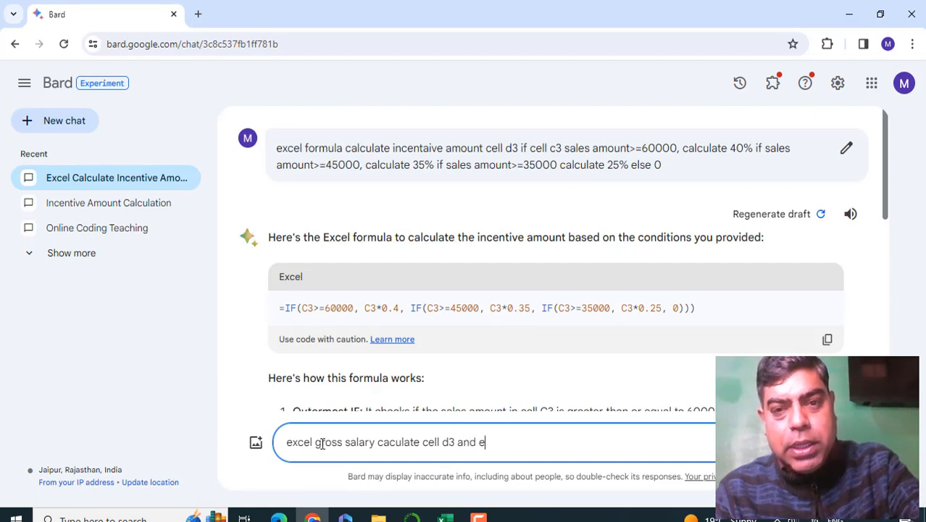
text(3)
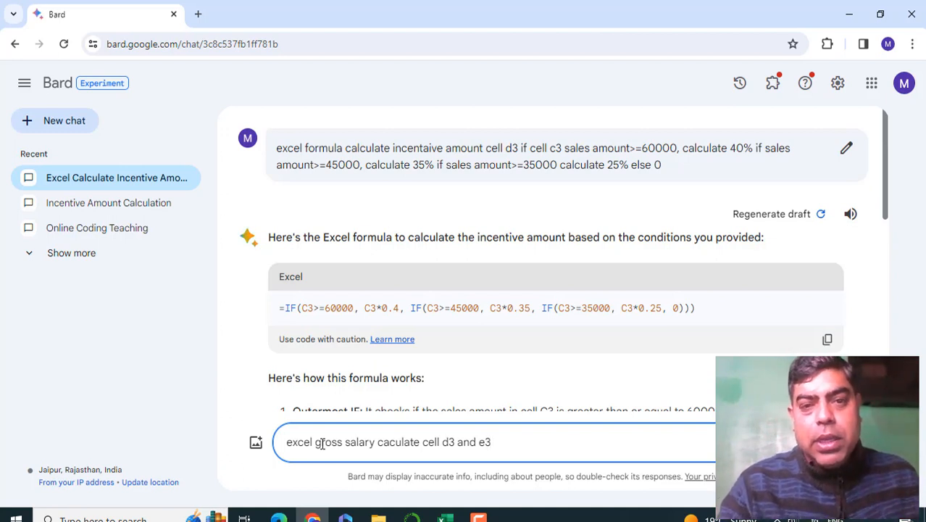
- Insert "formula" after "excel" in the gross salary prompt and submit it to Bard
click(316, 442)
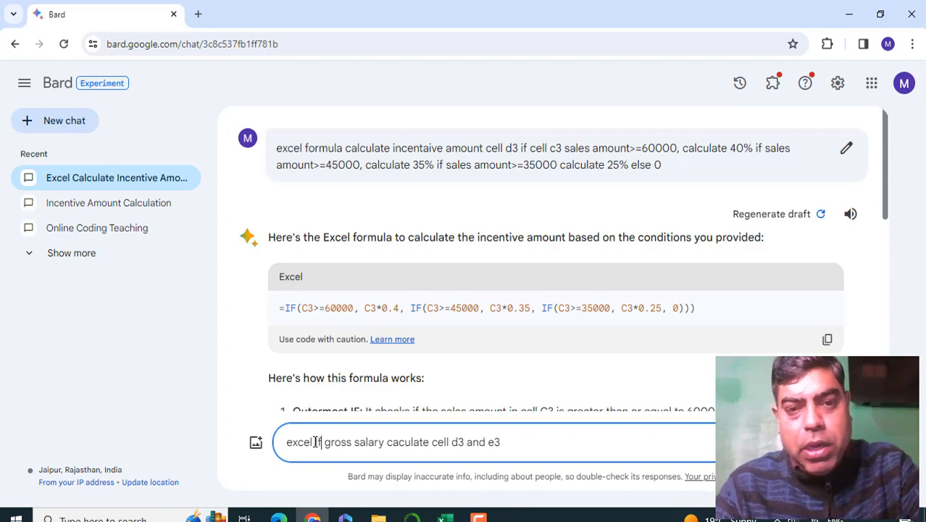
text(formula)
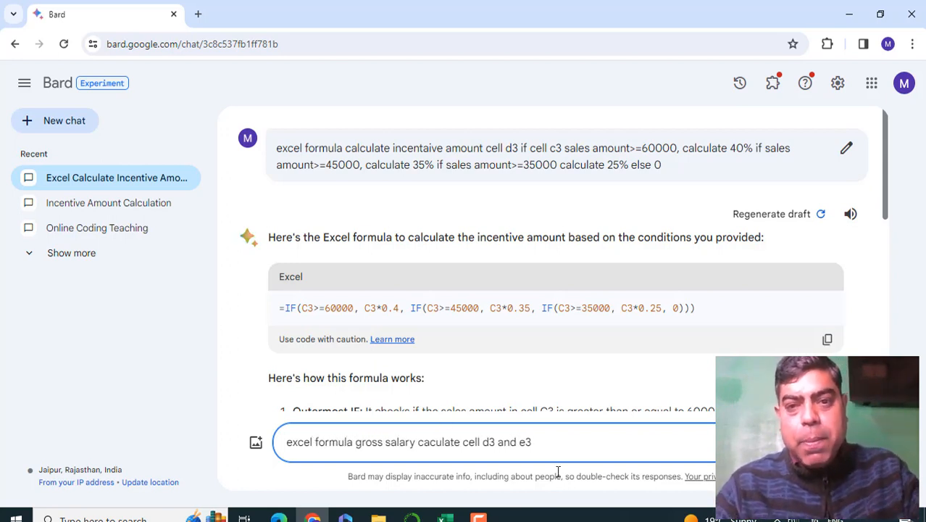
key(Return)
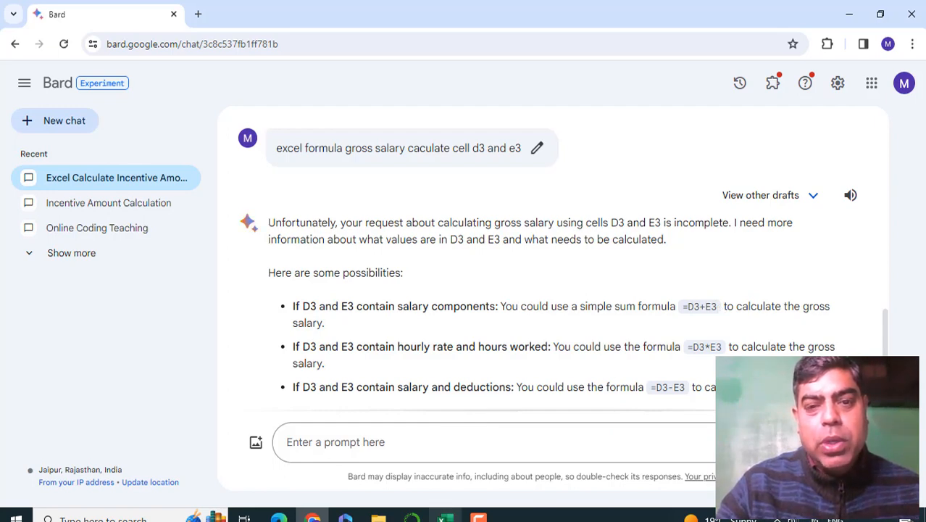
- Switch to the Excel workbook and enter the formula =D3+E3 in Gross Salary cell F3
click(454, 517)
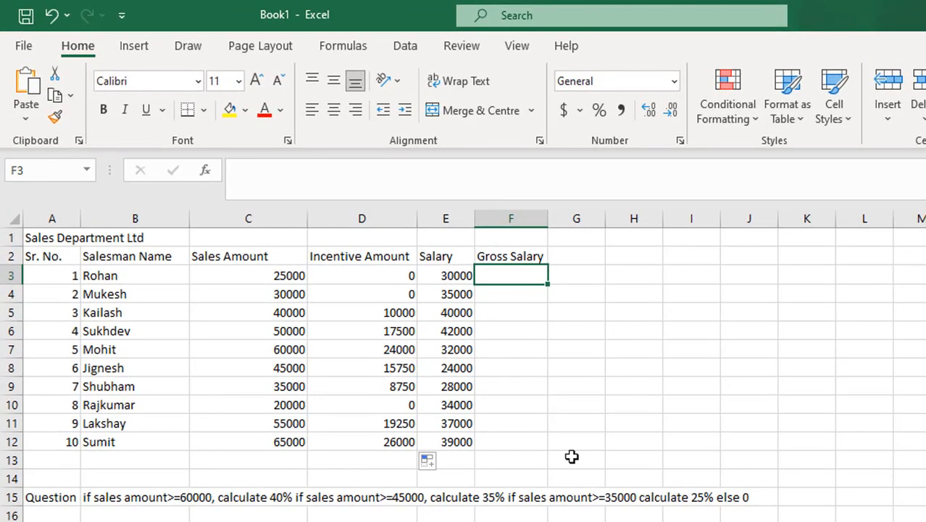
text(=)
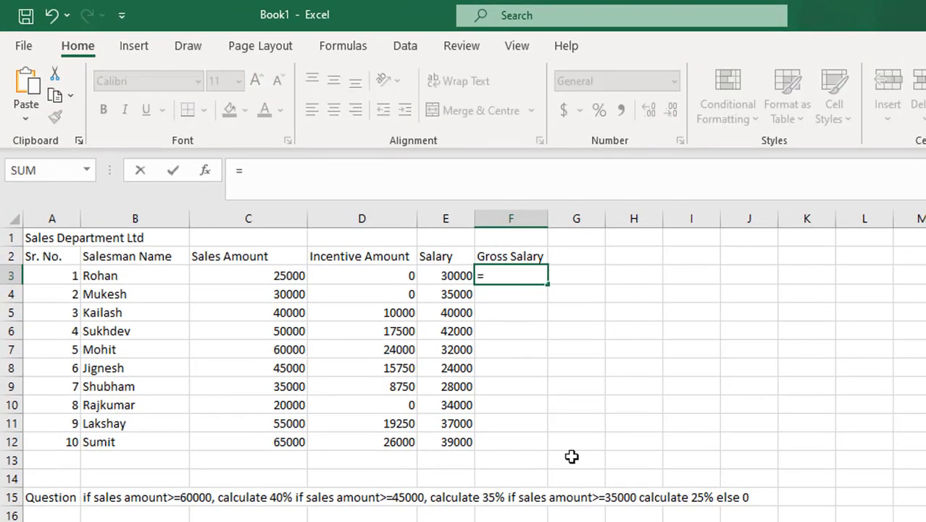
text(d)
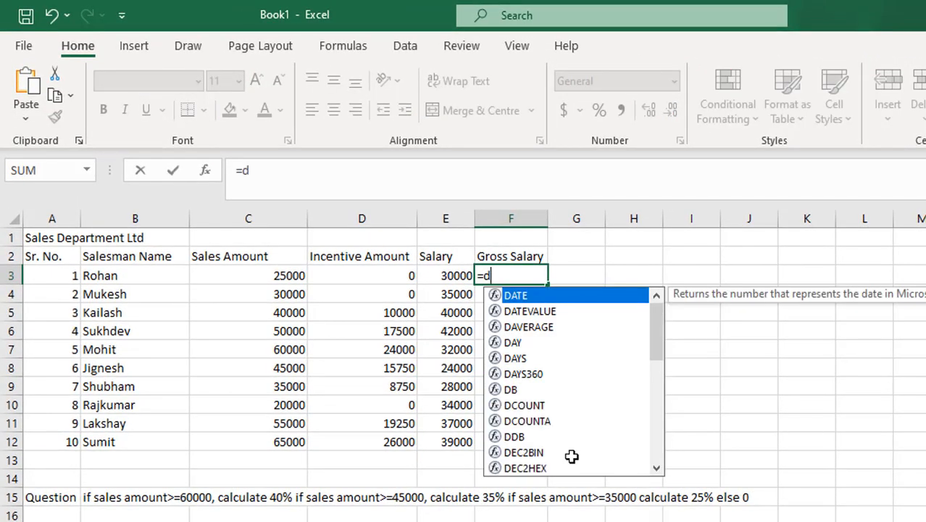
text(3)
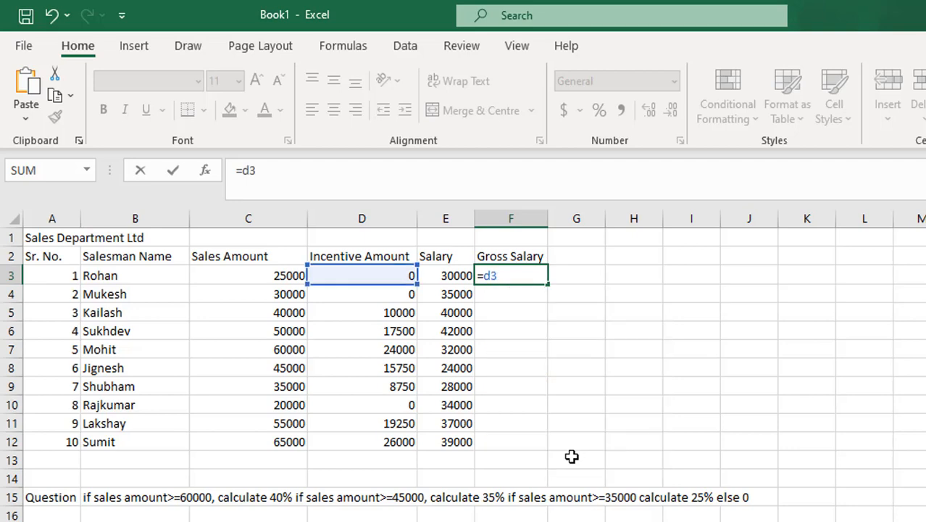
text(+c)
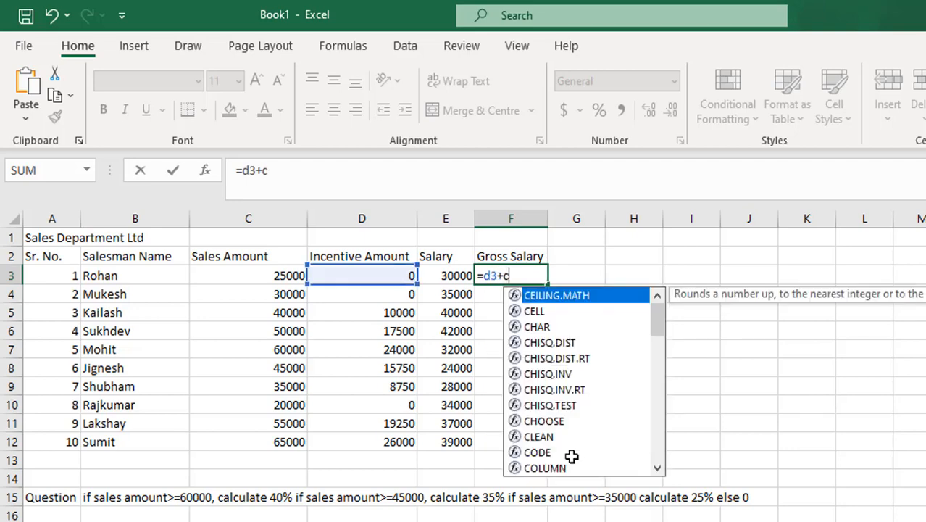
text(3)
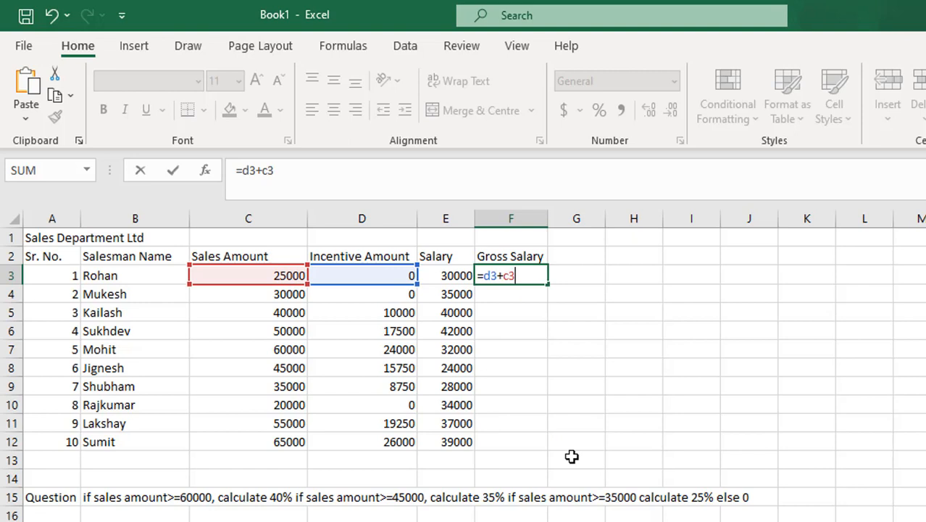
key(BackSpace)
key(BackSpace)
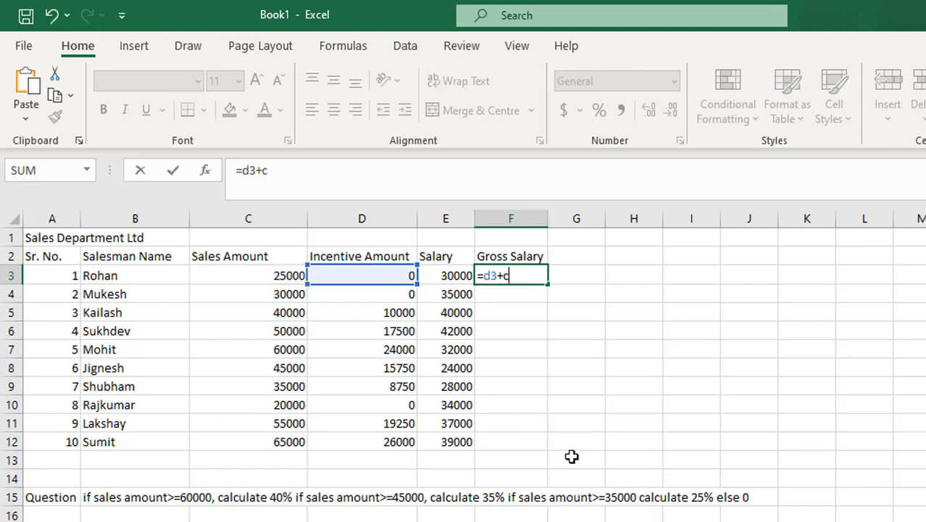
text(e3)
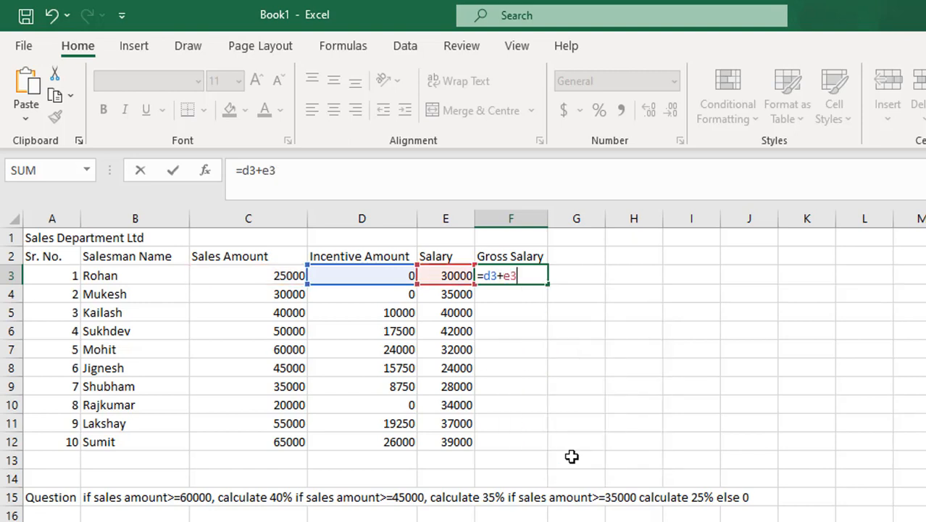
key(Return)
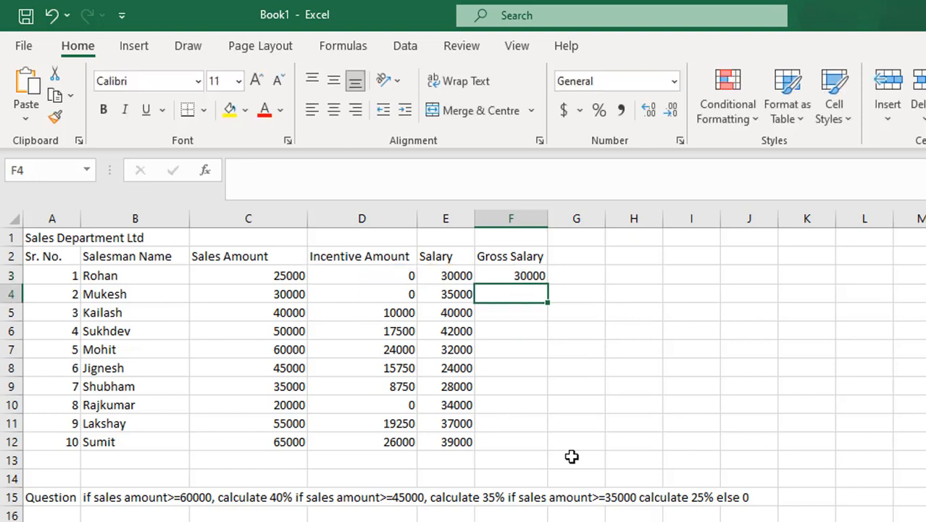
- Fill the gross salary formula down from F3 to F12, and select incentive cell D3 to show its formula
click(533, 273)
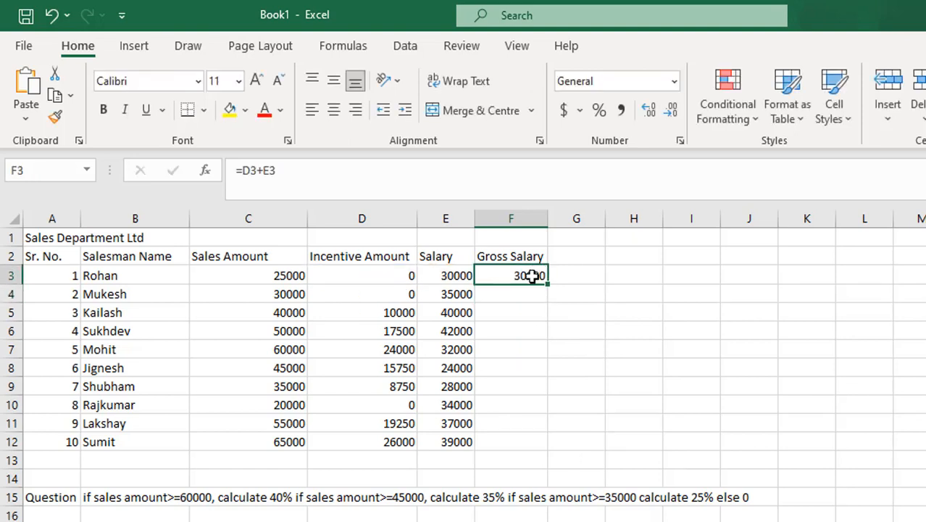
drag(548, 285, 541, 447)
click(405, 275)
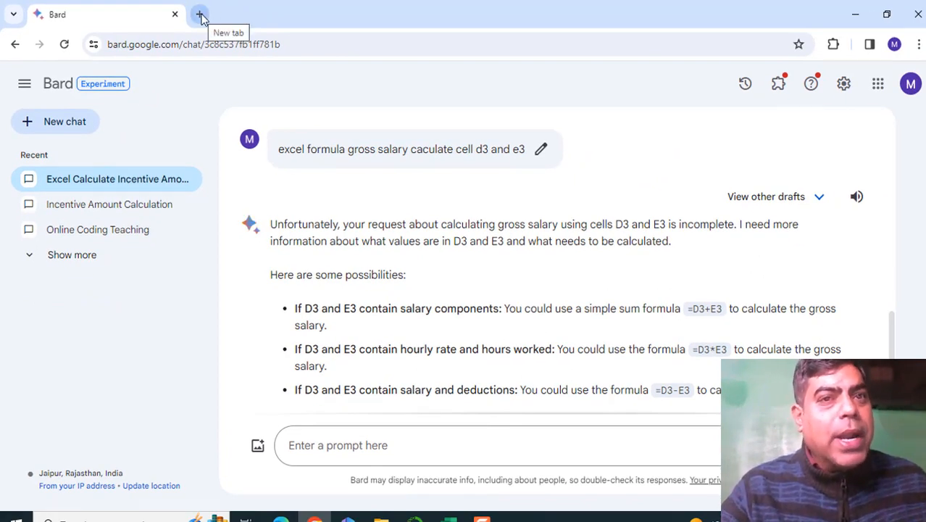
- Search for "chat gpt login" in a new browser tab and open the ChatGPT site
click(200, 16)
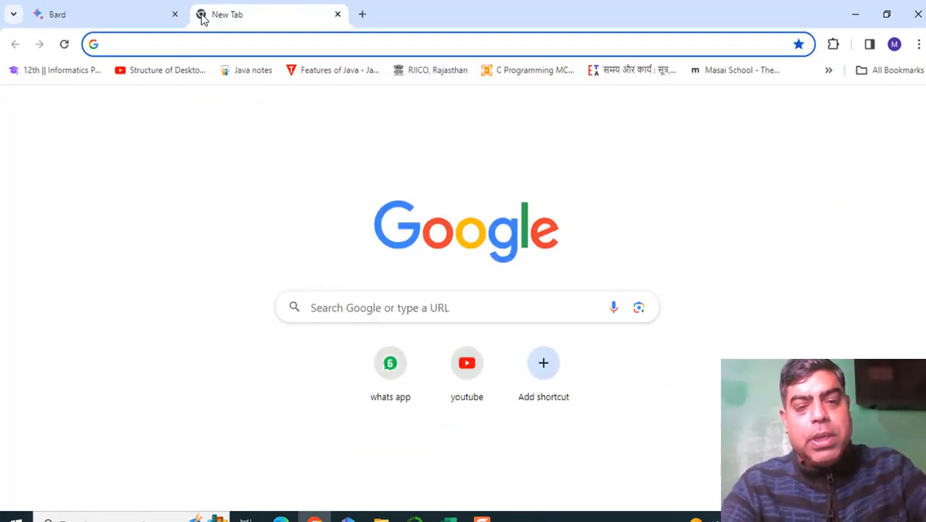
text(chat gpt login)
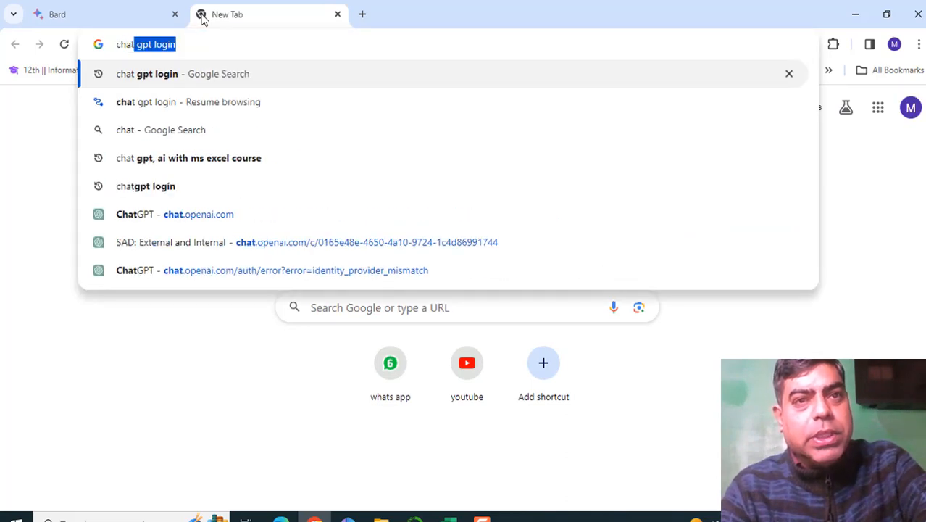
key(Return)
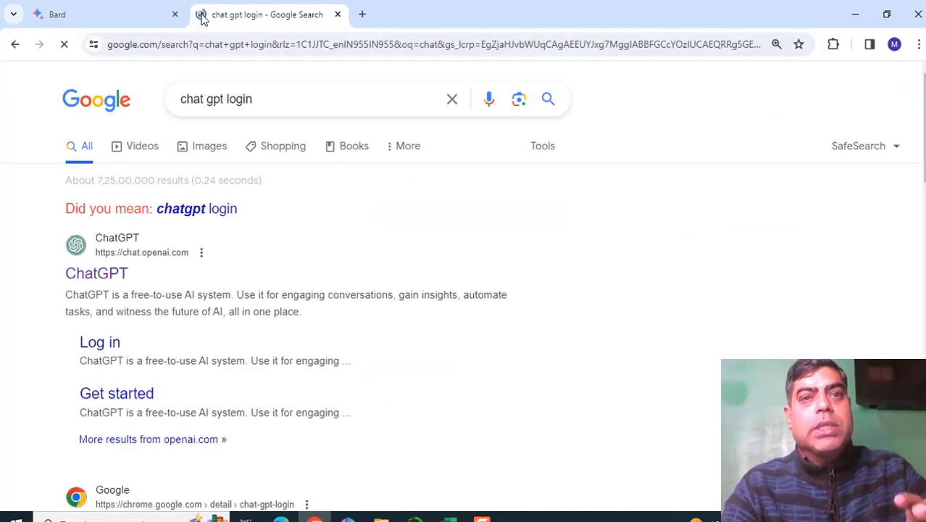
click(121, 274)
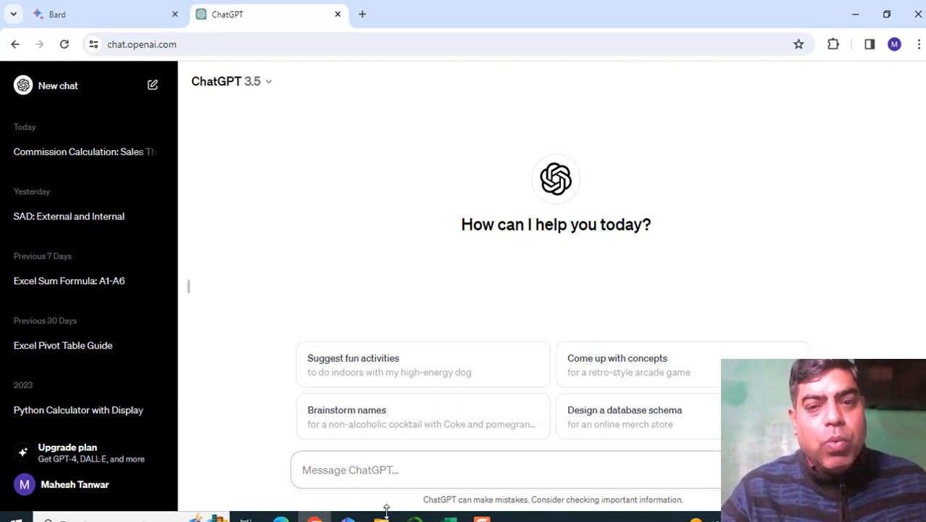
- Copy the full incentive question text from cell B15 of the Excel workbook and paste it into the ChatGPT message
click(450, 519)
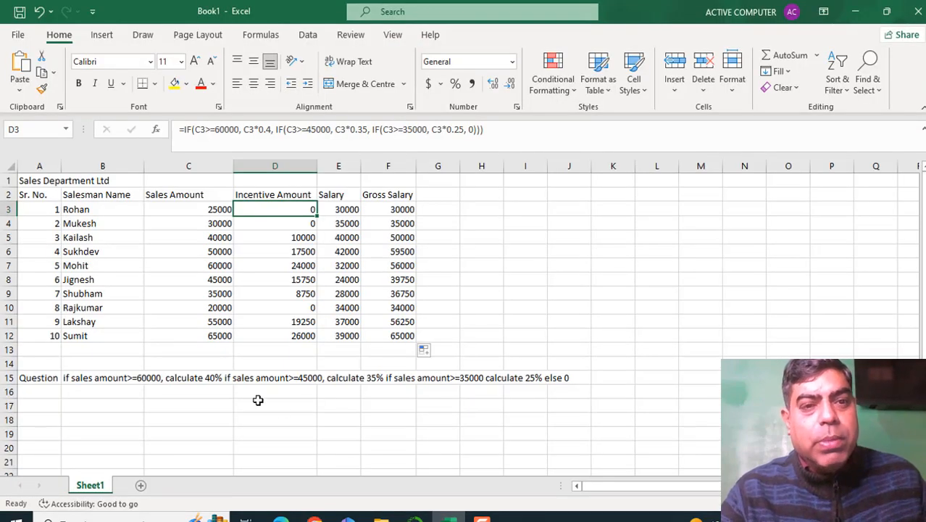
click(84, 377)
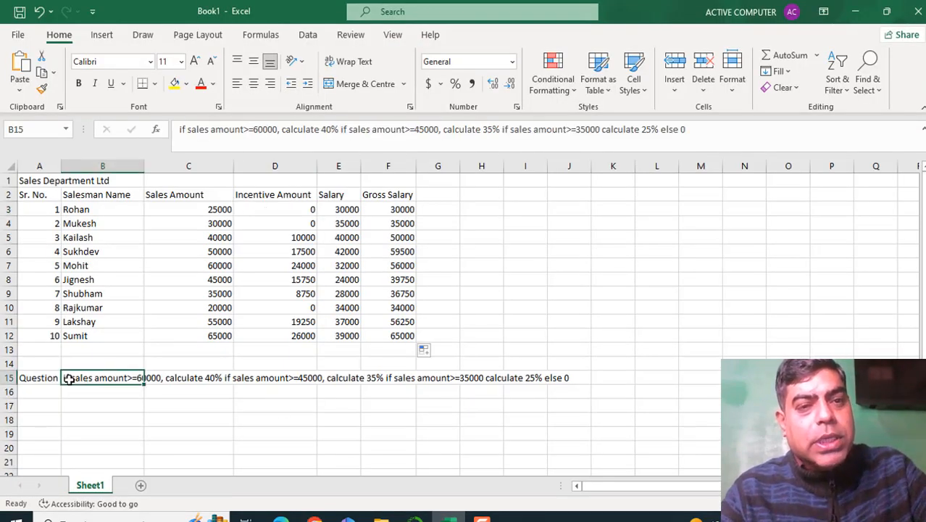
double_click(66, 379)
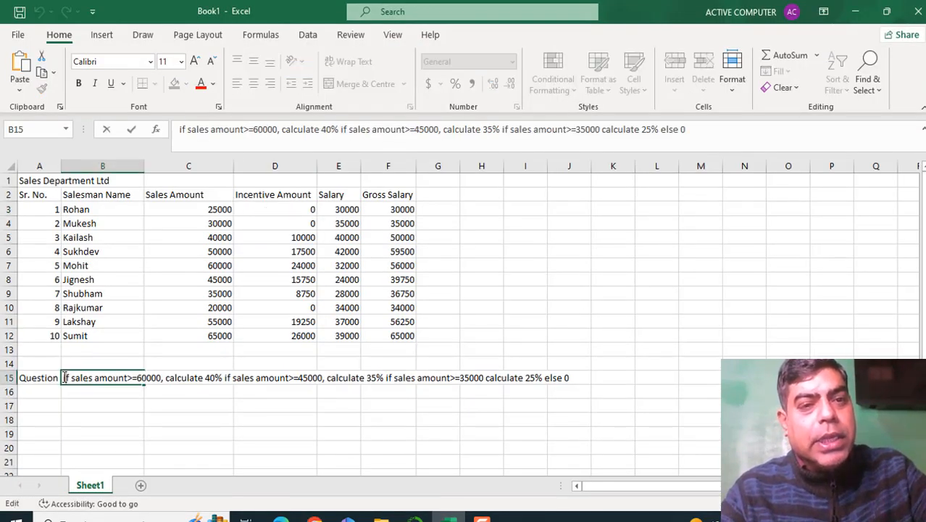
drag(94, 378, 591, 370)
key(ctrl+c)
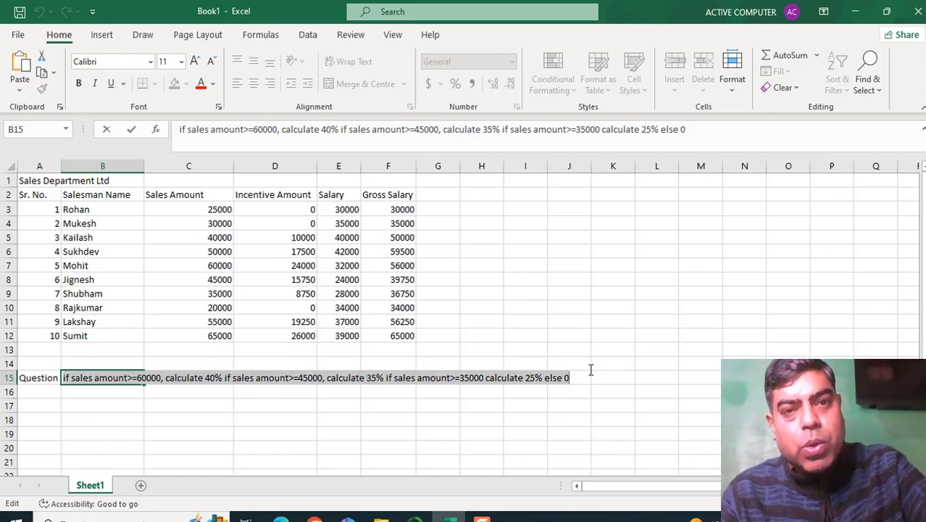
click(314, 519)
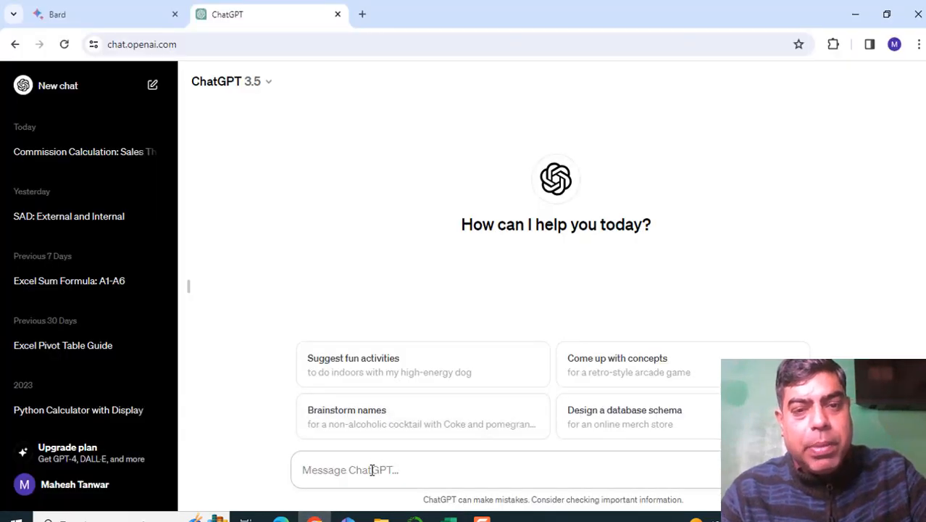
key(ctrl+v)
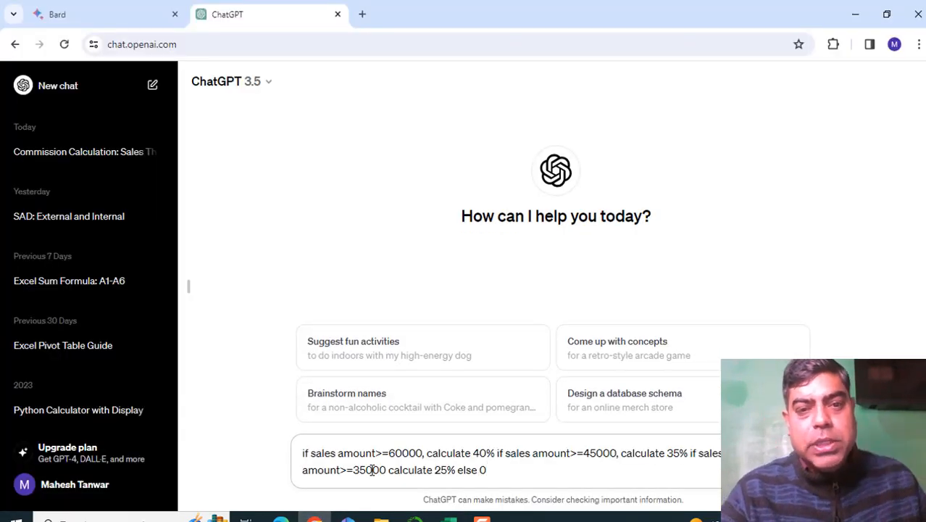
- Add "excel formula" at the beginning of the pasted ChatGPT message
key(Up)
key(Left)
key(Left)
key(Left)
key(Left)
key(Left)
key(Left)
key(Left)
key(Left)
key(Left)
key(Left)
key(Left)
key(Left)
key(Left)
key(Left)
key(Left)
key(Left)
key(Left)
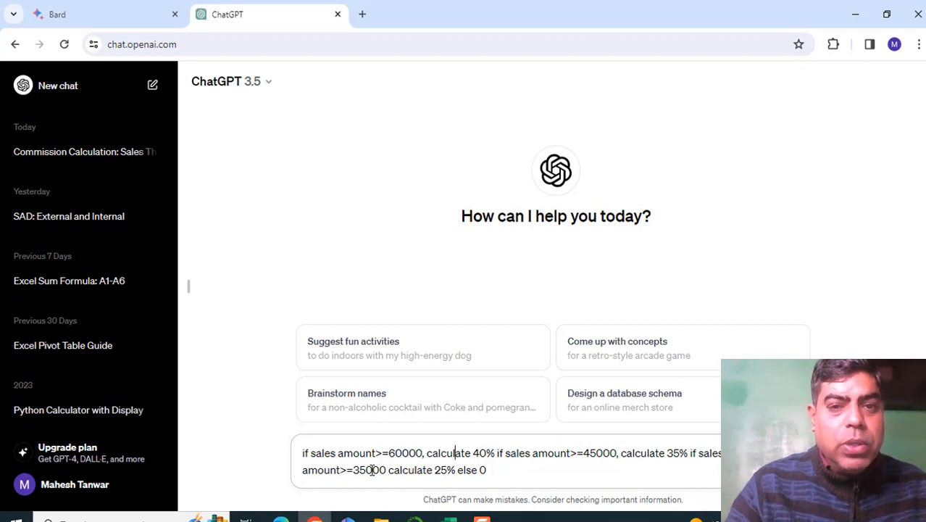
key(Left)
key(Left)
key(Left)
key(Left)
key(Left)
key(Left)
key(Left)
key(Left)
key(Left)
key(Left)
key(Left)
key(Left)
key(Left)
key(Left)
key(Left)
key(Left)
key(Left)
key(Left)
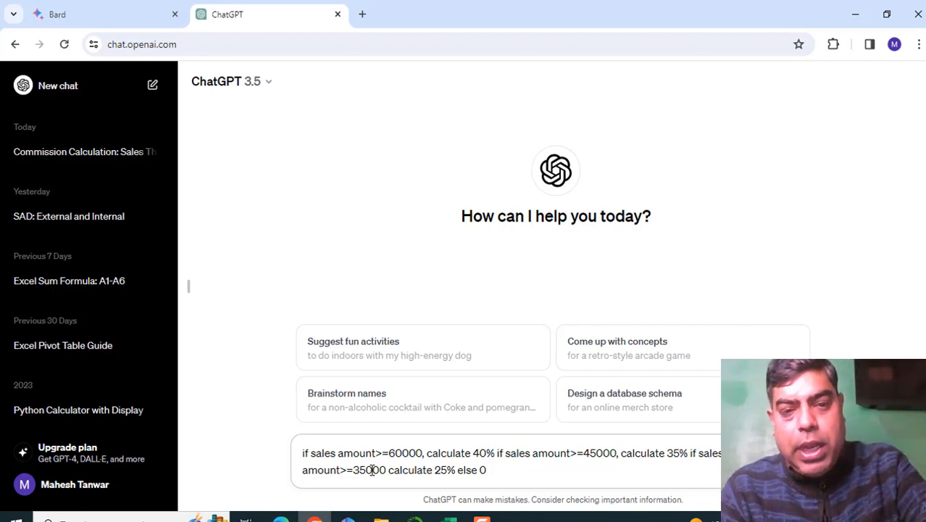
text(excel )
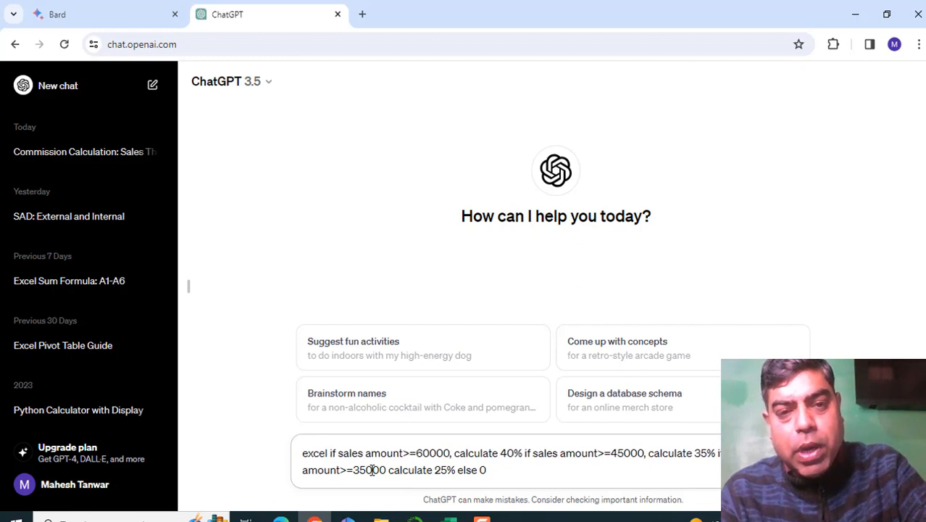
text(formula)
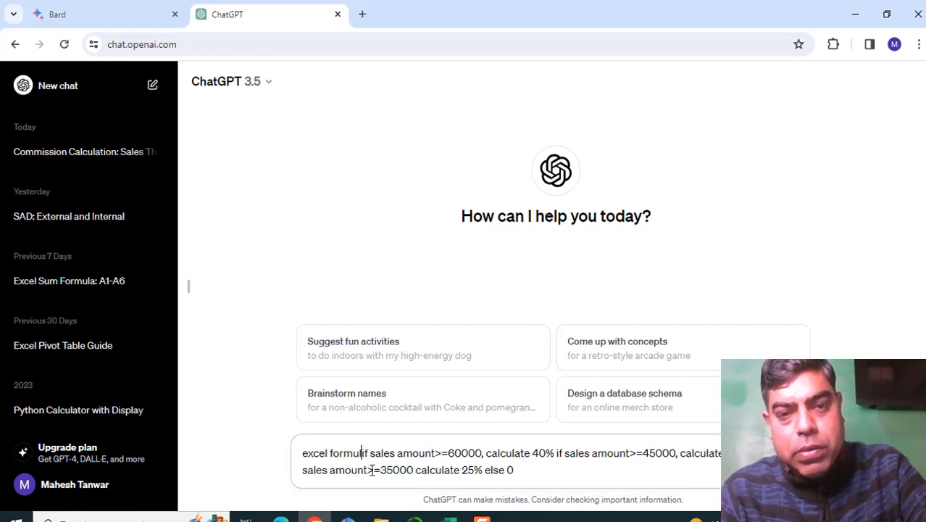
text( if )
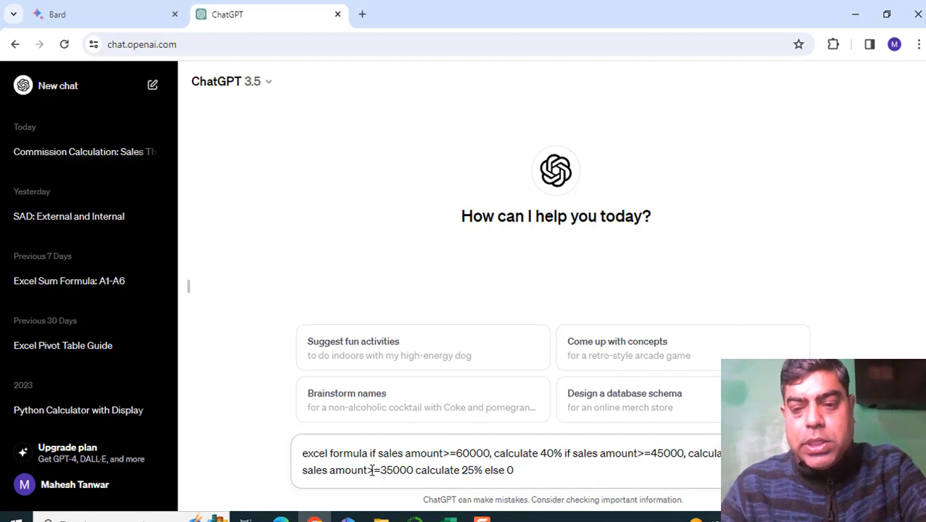
text(cell sales)
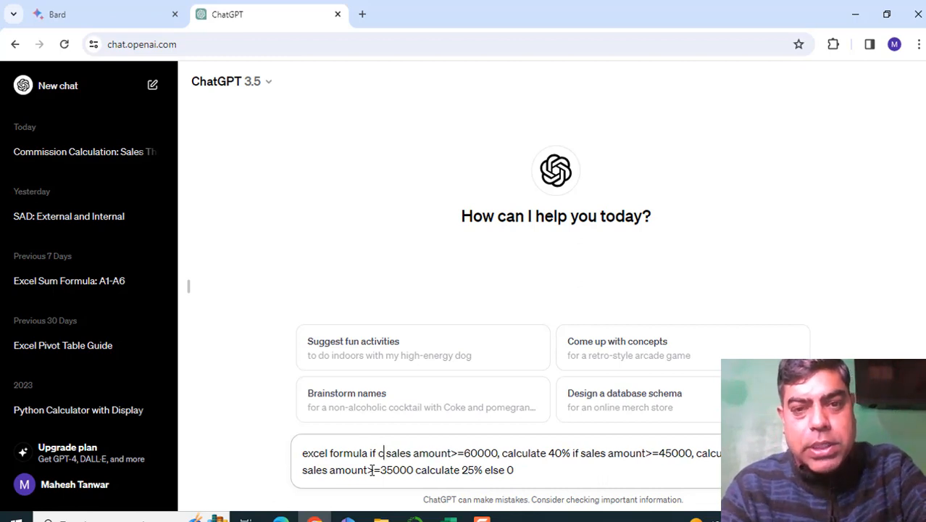
- Insert "cell c3" after the first "if" in the ChatGPT message and send it
key(Left)
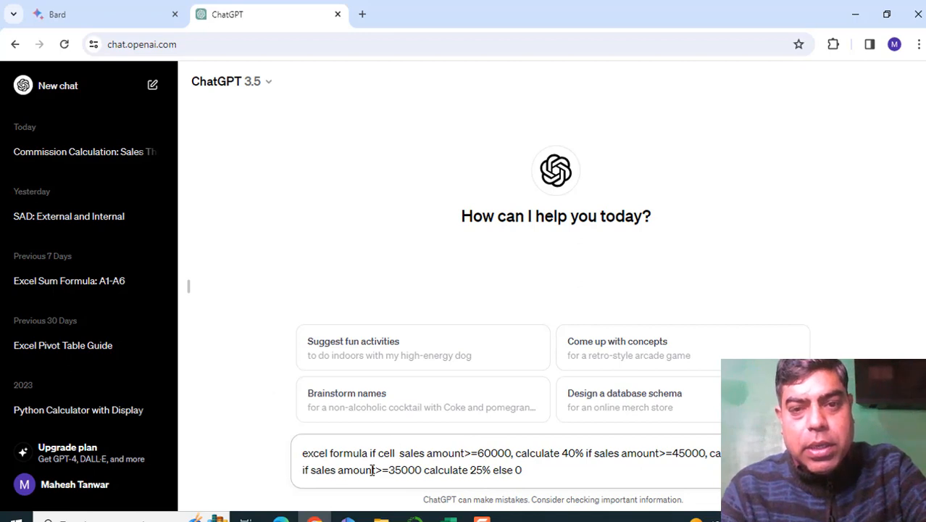
text(c)
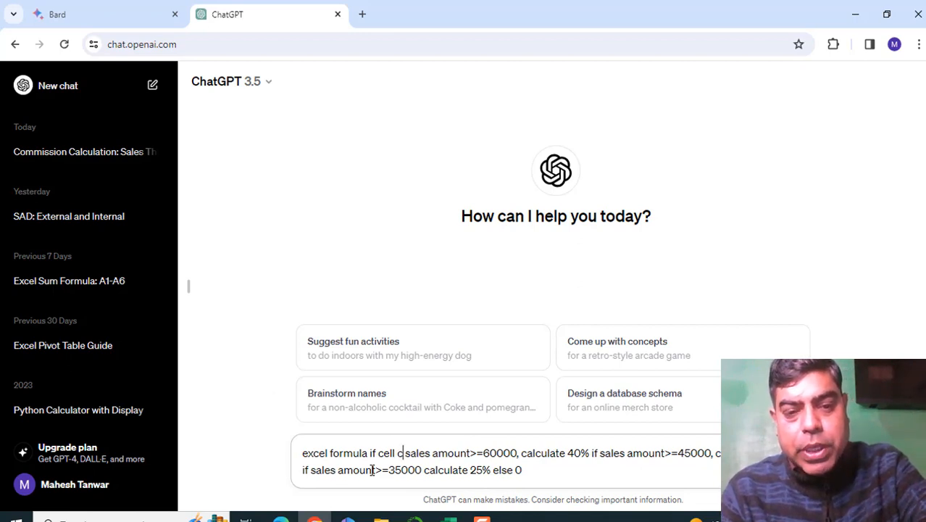
text(3)
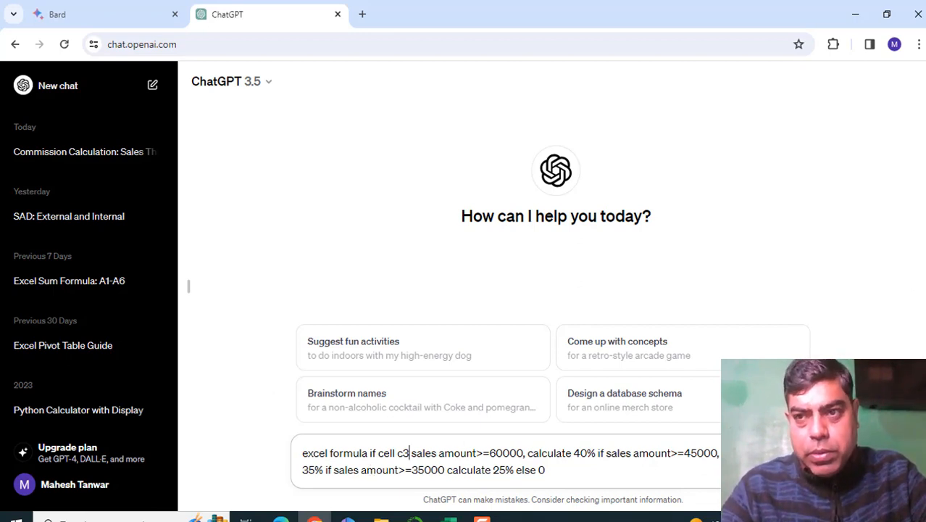
key(Return)
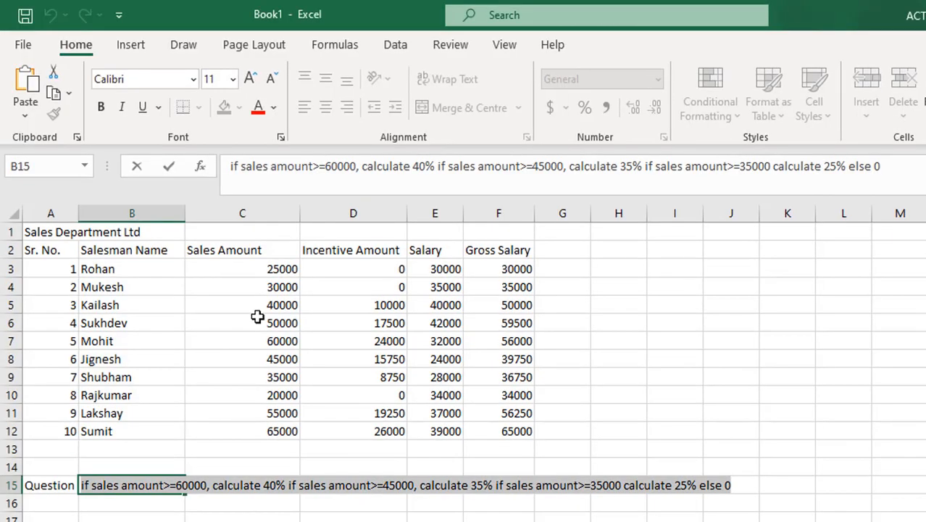
- In the Excel workbook, make the "Sales Department Ltd" title bold and merge and centre it across A1:F1
click(45, 231)
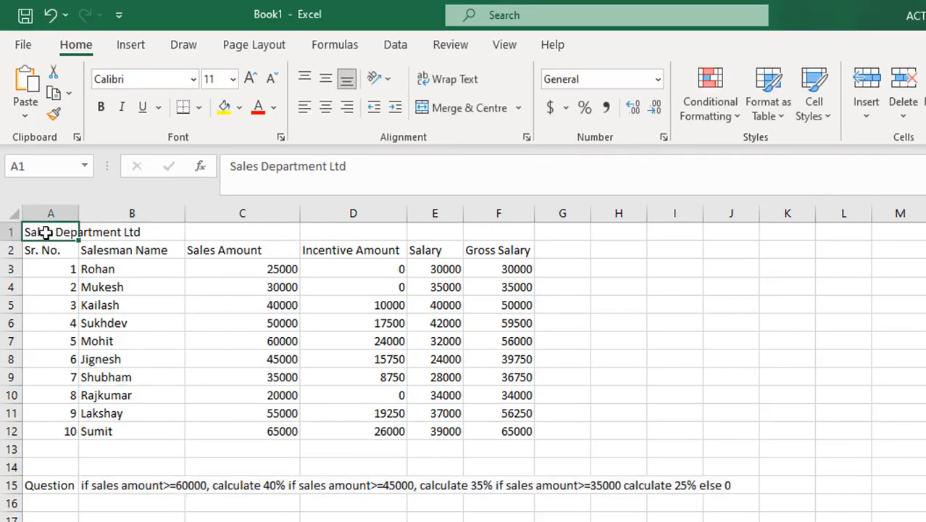
drag(45, 232, 474, 232)
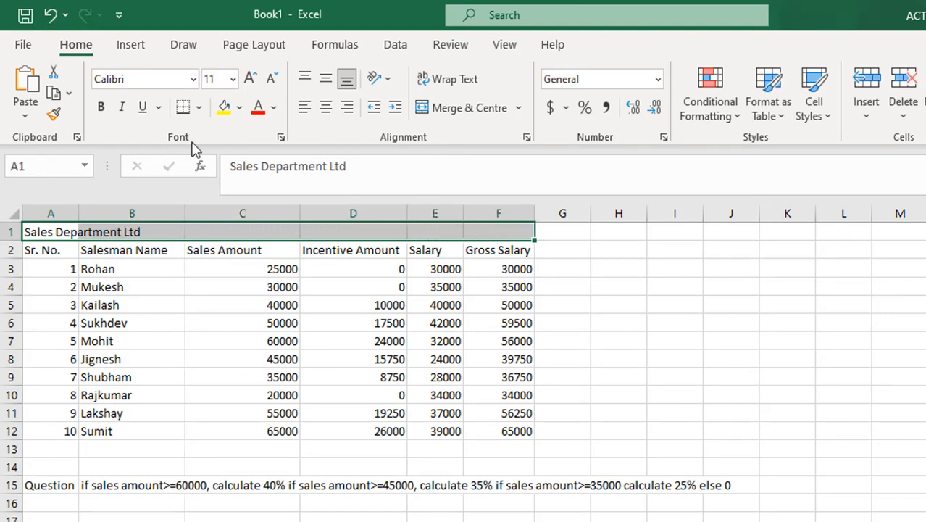
click(100, 109)
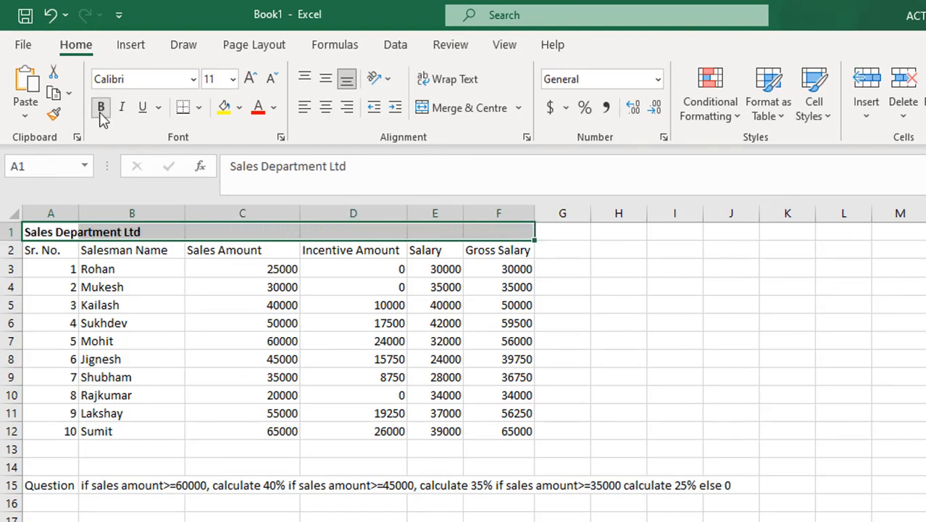
click(455, 110)
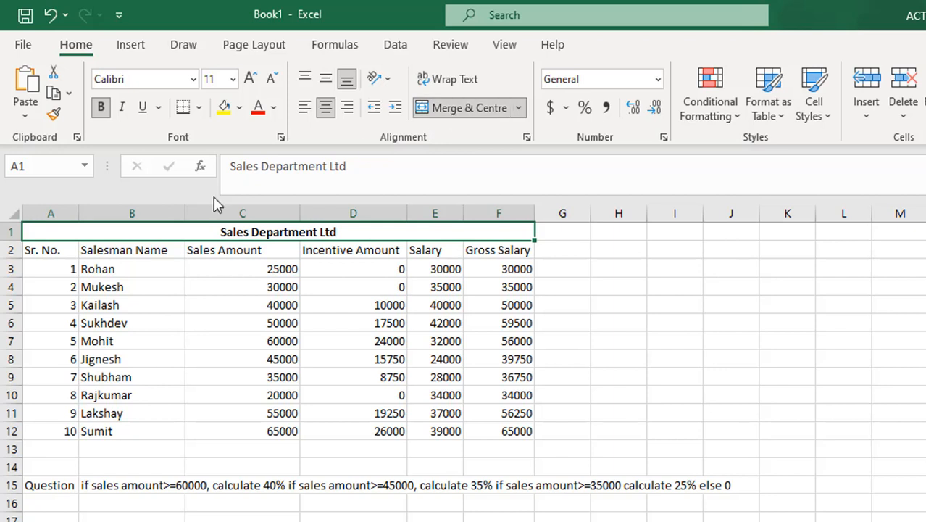
- Make the column headings in A2:F2 bold
drag(42, 249, 536, 248)
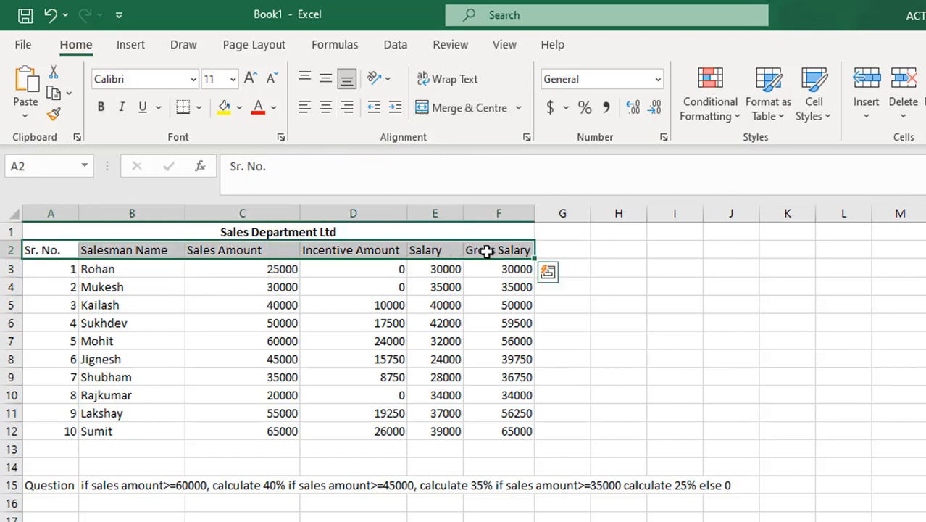
click(102, 109)
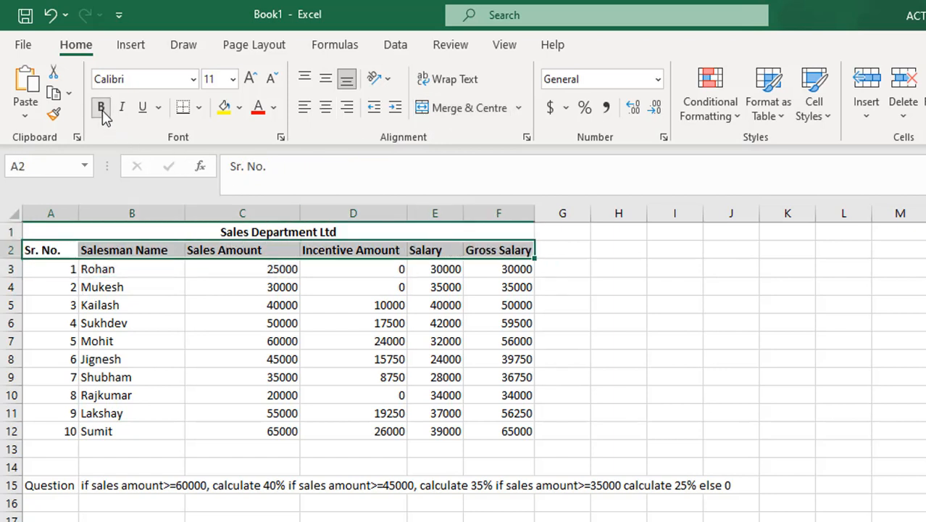
click(584, 453)
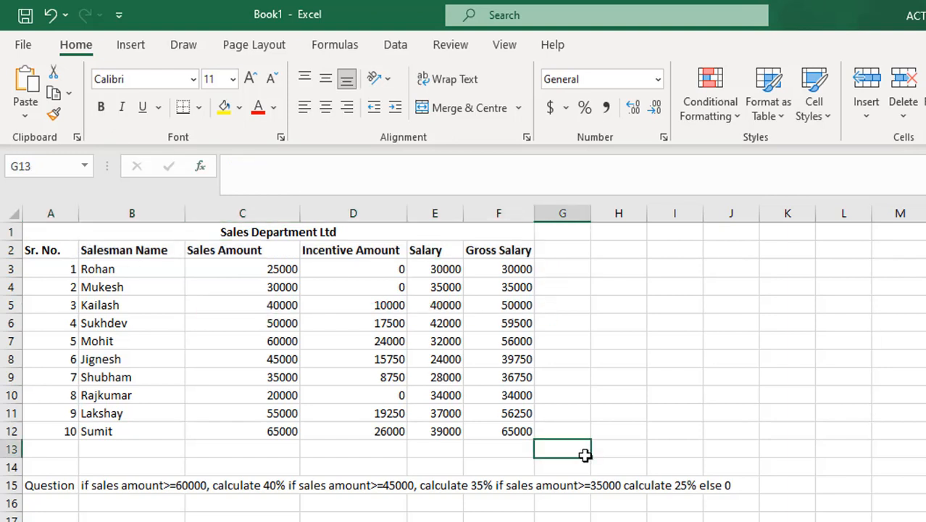